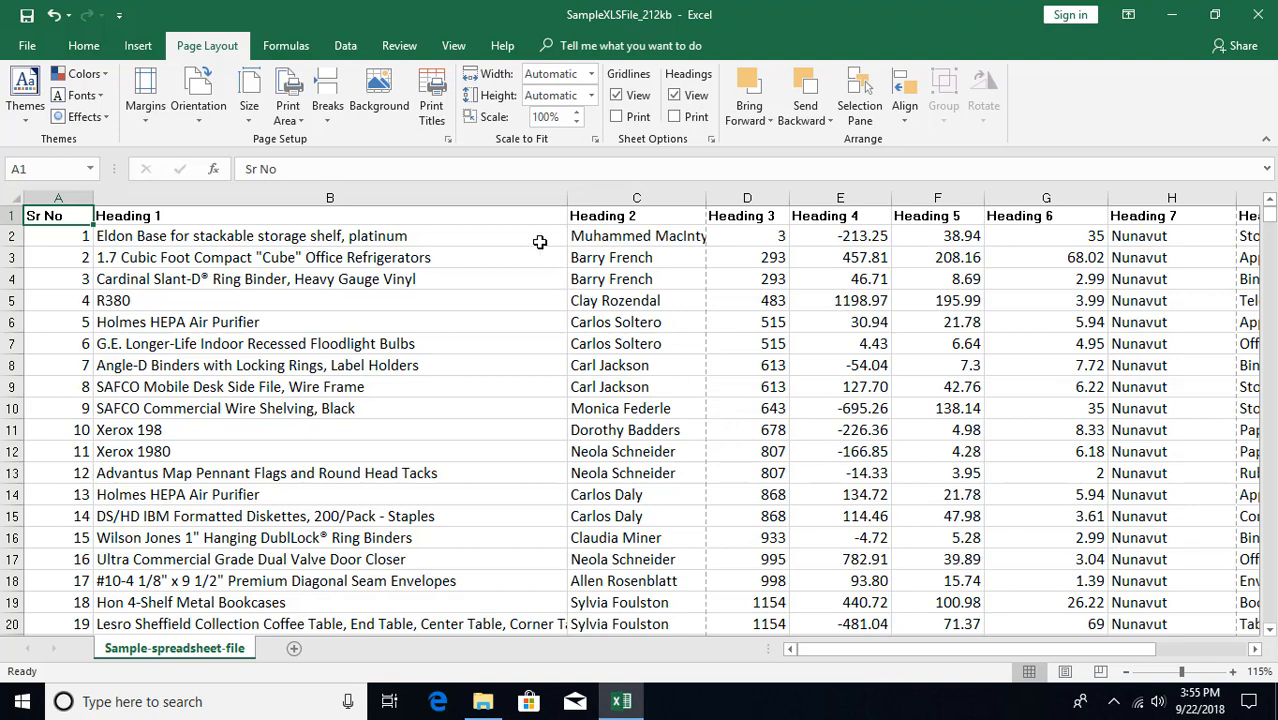
- Enable printing of gridlines and of row and column headings in the sheet's page setup
{"action": "left_click", "coordinate": [449, 139]}
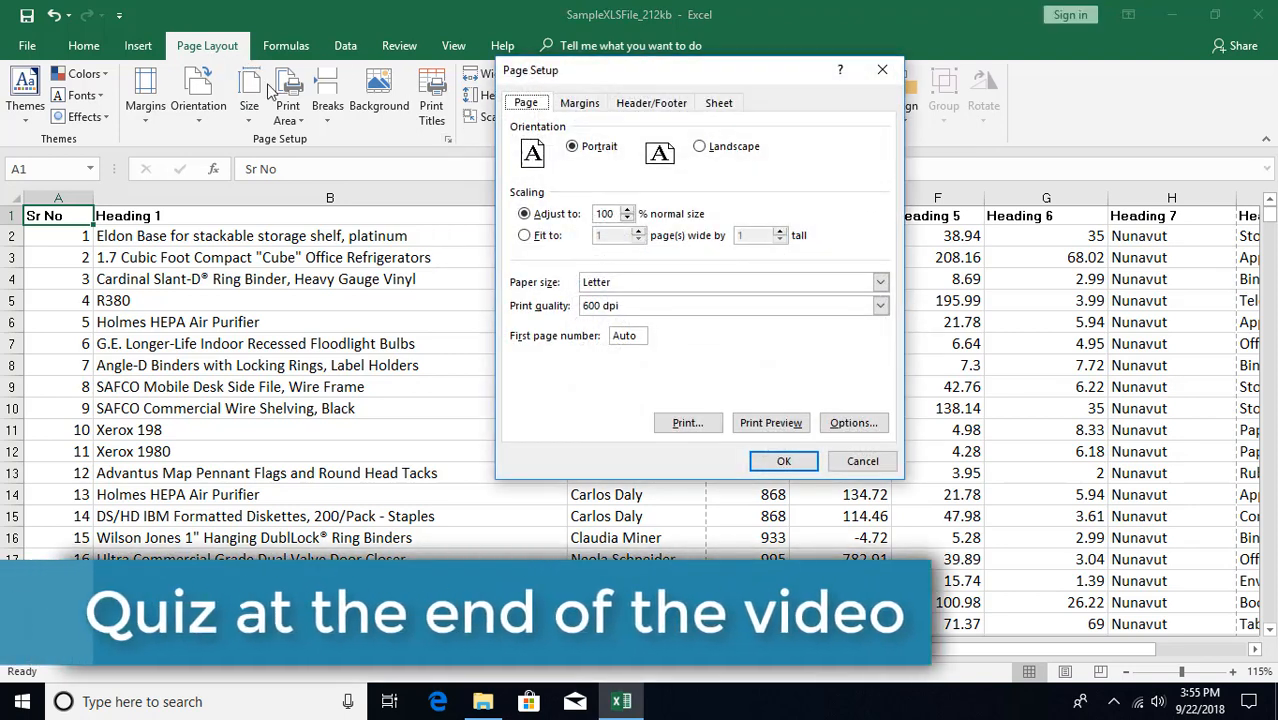
{"action": "left_click", "coordinate": [719, 104]}
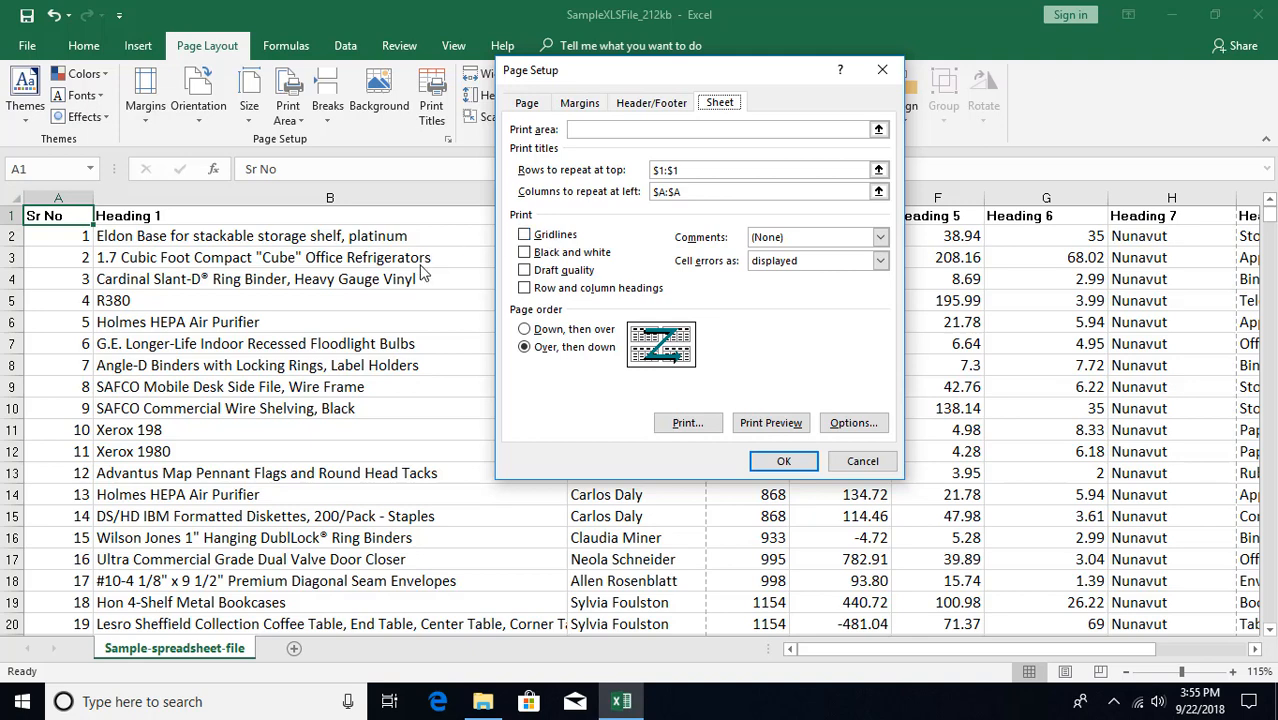
{"action": "left_click_drag", "start_coordinate": [572, 70], "coordinate": [847, 168]}
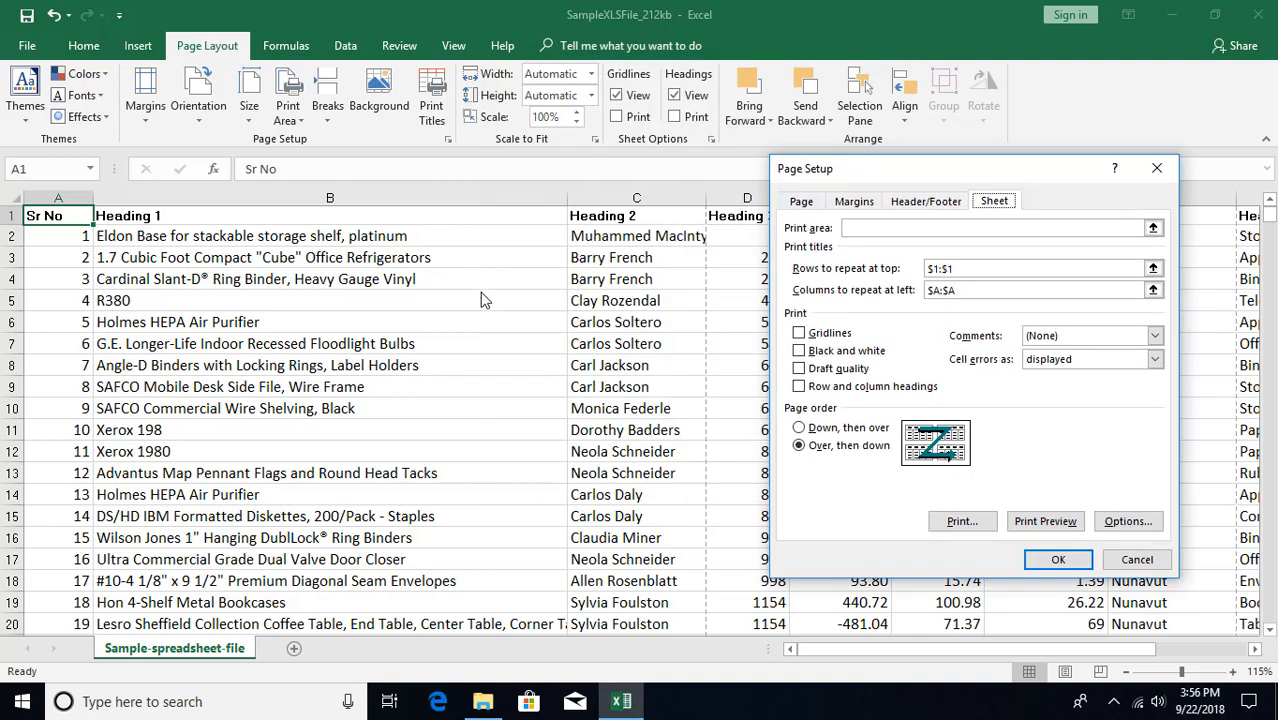
{"action": "left_click", "coordinate": [799, 335]}
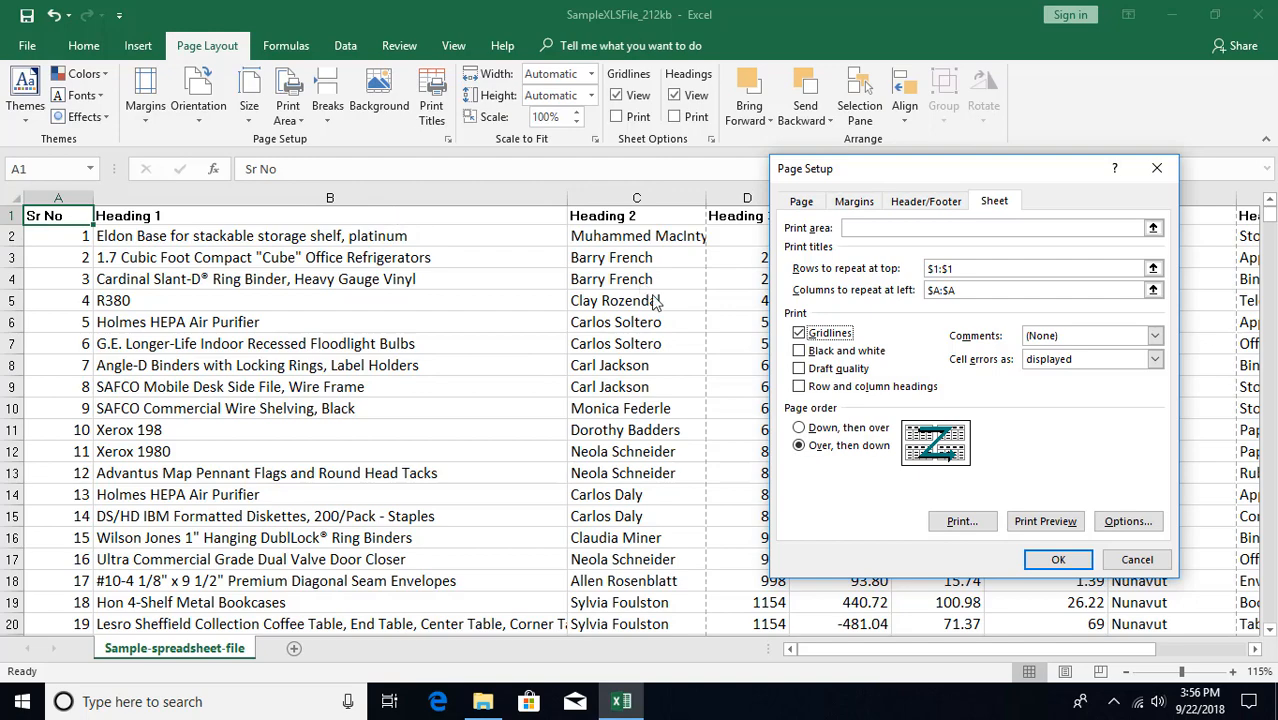
{"action": "left_click", "coordinate": [799, 387]}
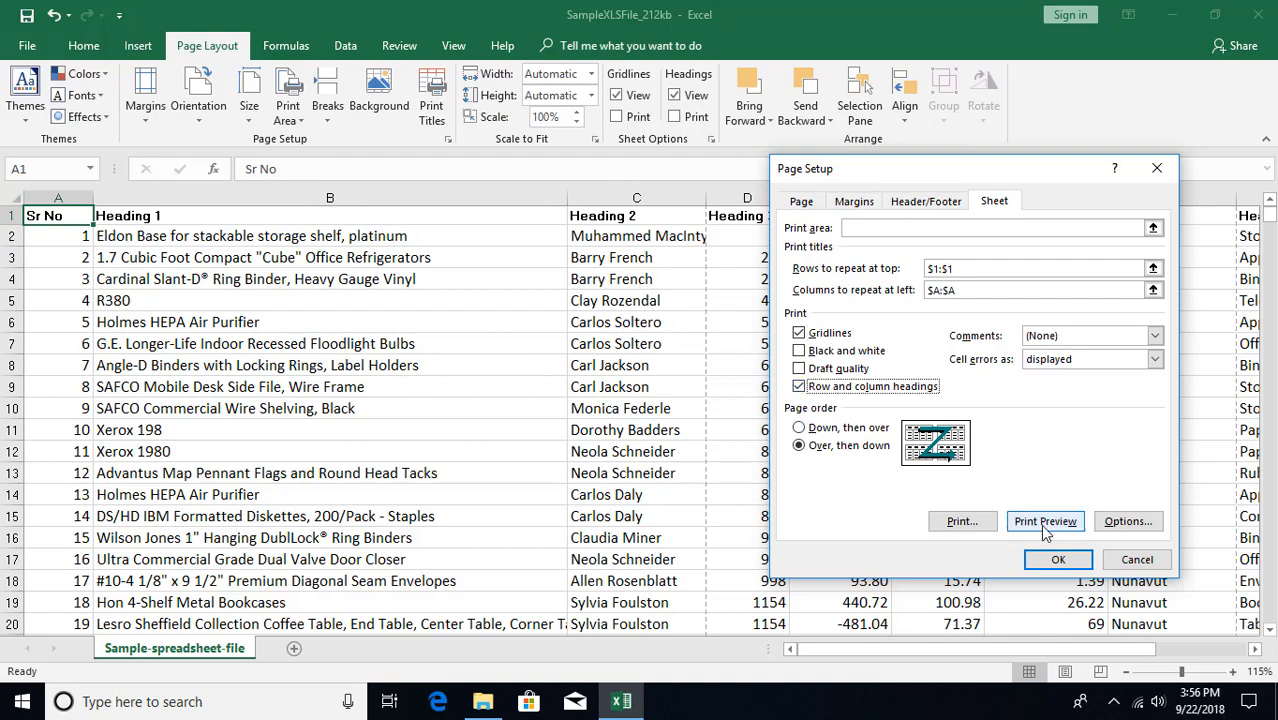
{"action": "left_click", "coordinate": [1058, 559]}
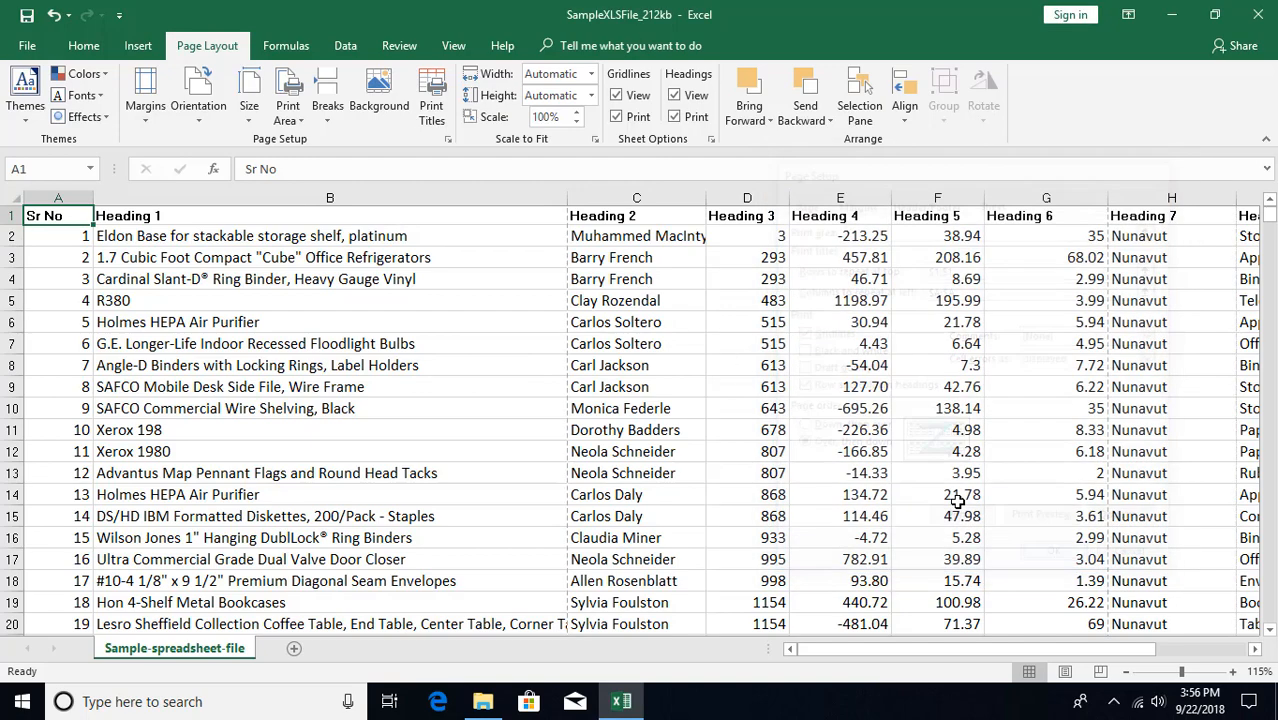
- Compare the worksheet in Page Layout view and Normal view, ending in Normal view
{"action": "left_click", "coordinate": [1065, 671]}
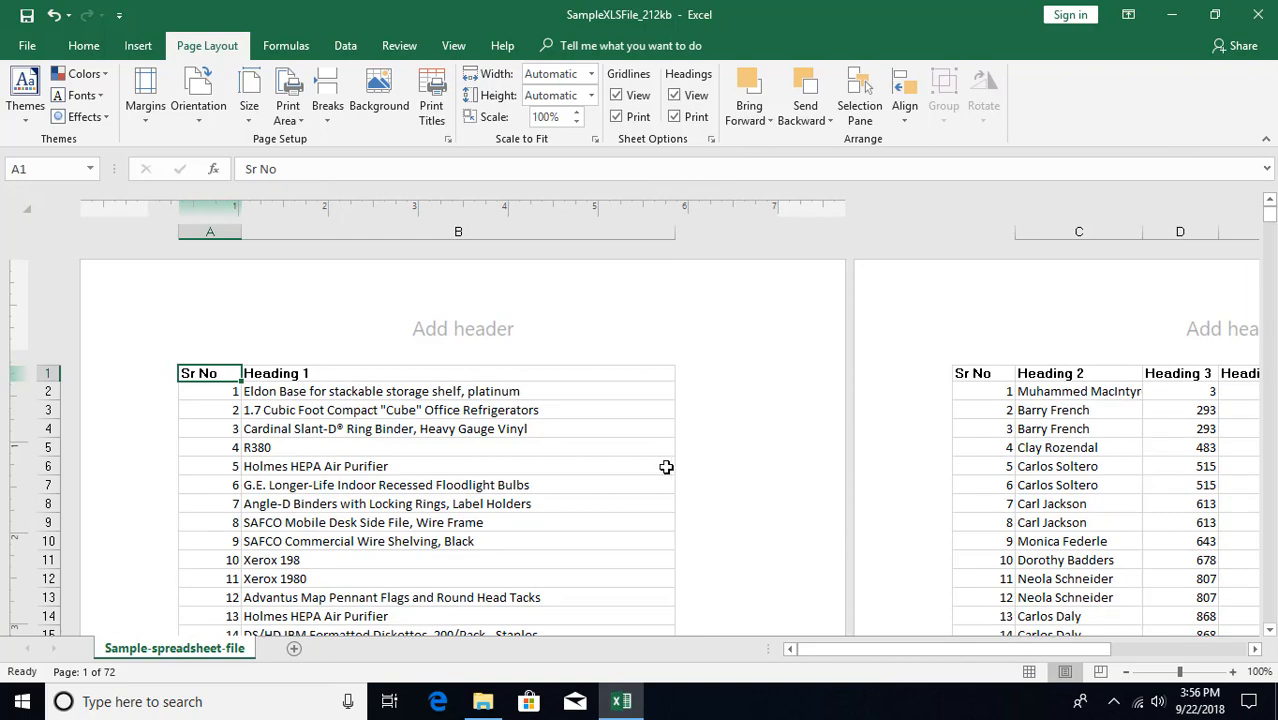
{"action": "left_click", "coordinate": [594, 448]}
{"action": "left_click", "coordinate": [1031, 674]}
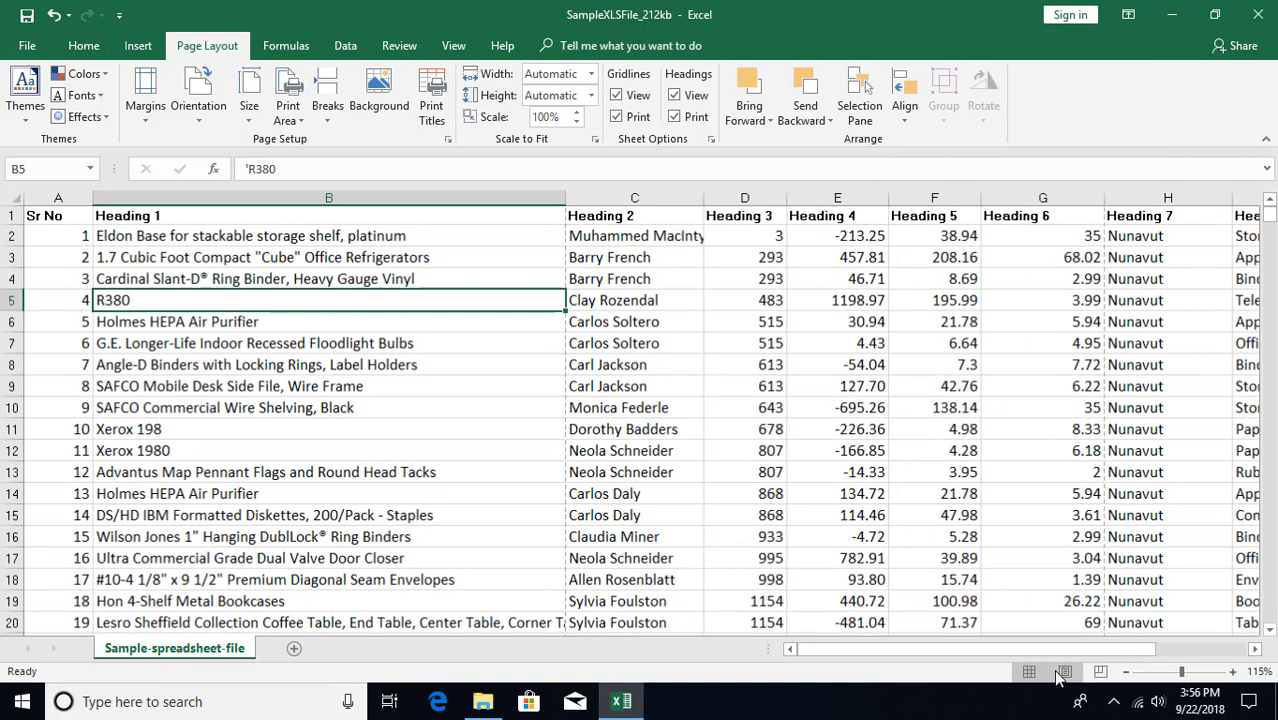
{"action": "left_click", "coordinate": [1065, 671]}
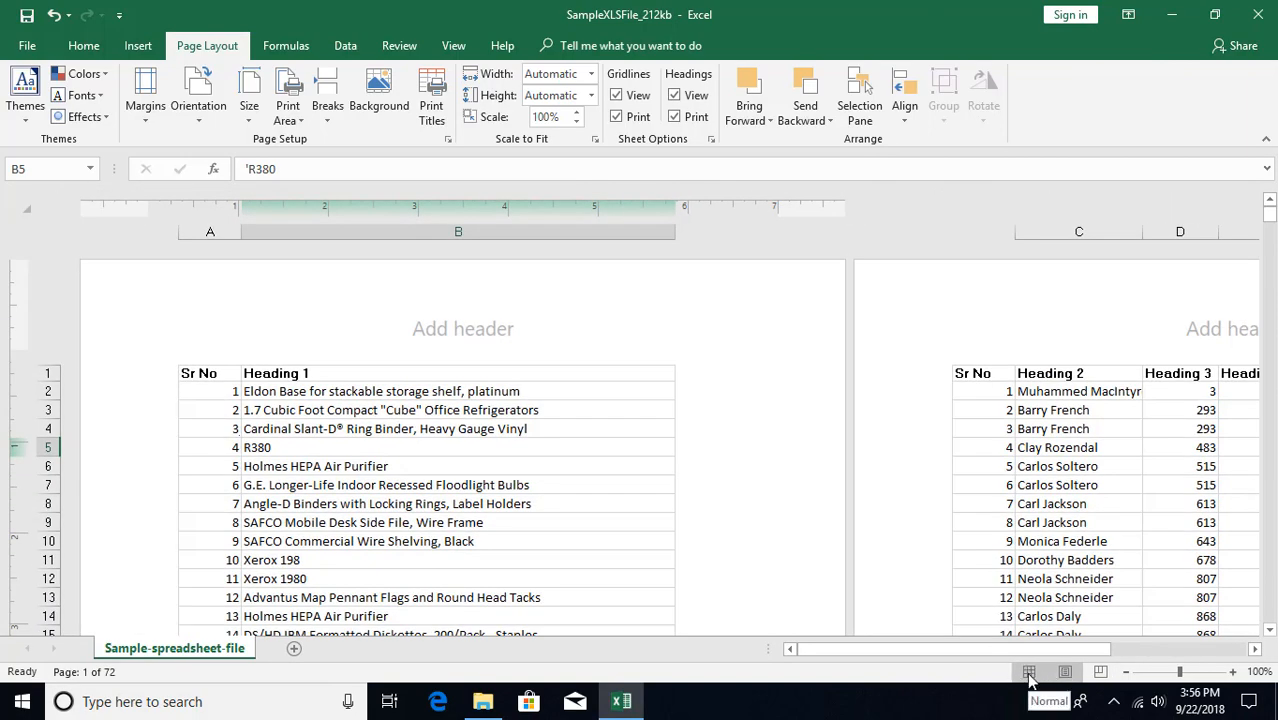
{"action": "left_click", "coordinate": [1030, 673]}
- Preview the printout and enlarge the first page to inspect its gridlines and headings
{"action": "left_click", "coordinate": [24, 48]}
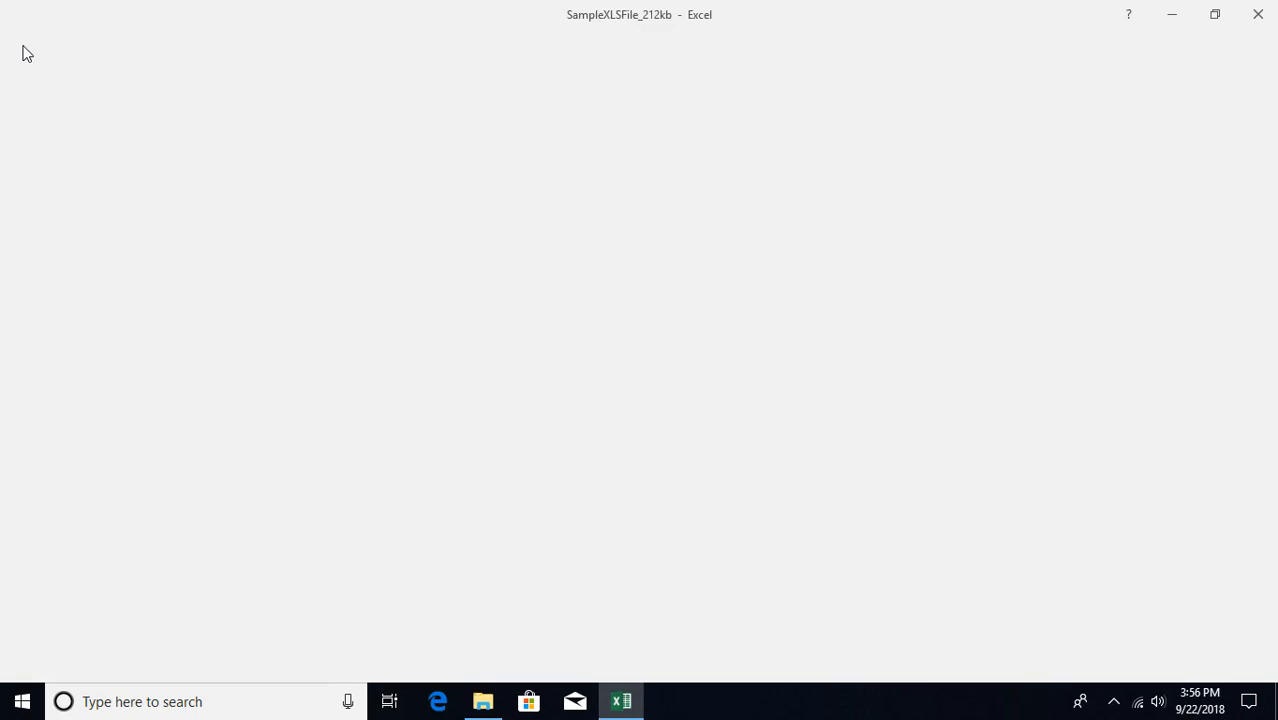
{"action": "left_click", "coordinate": [38, 310]}
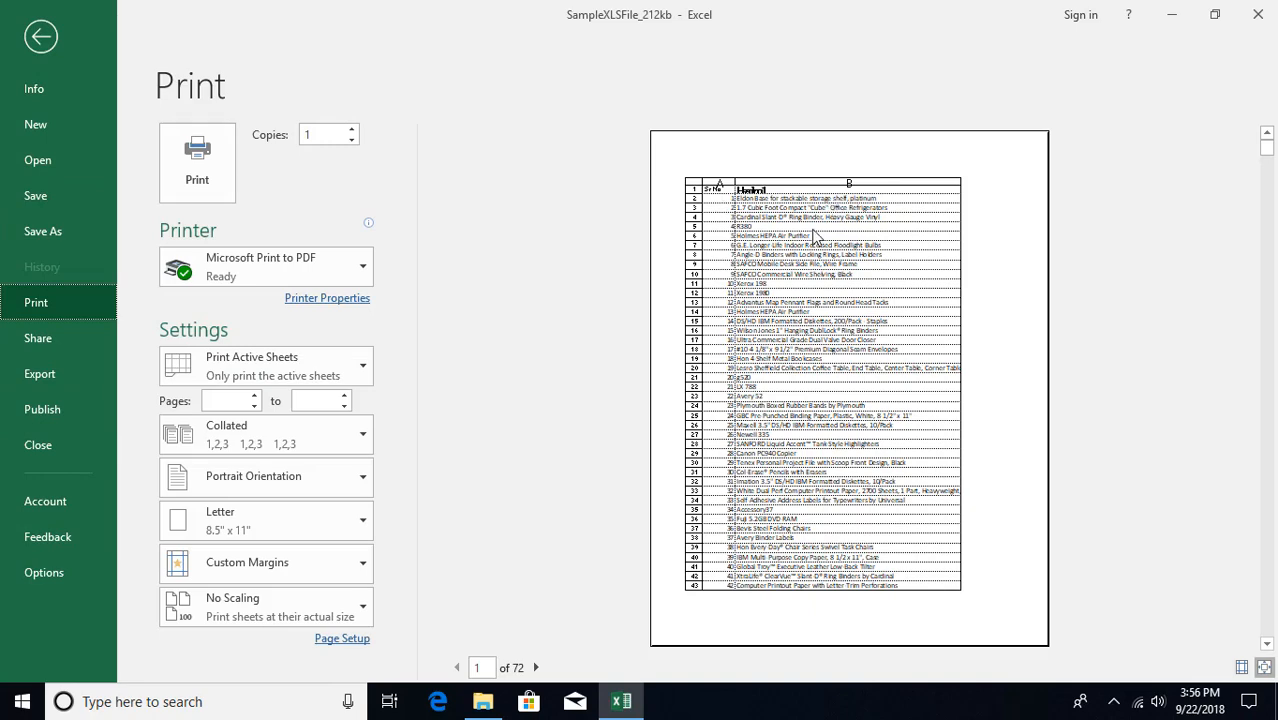
{"action": "left_click", "coordinate": [1264, 668]}
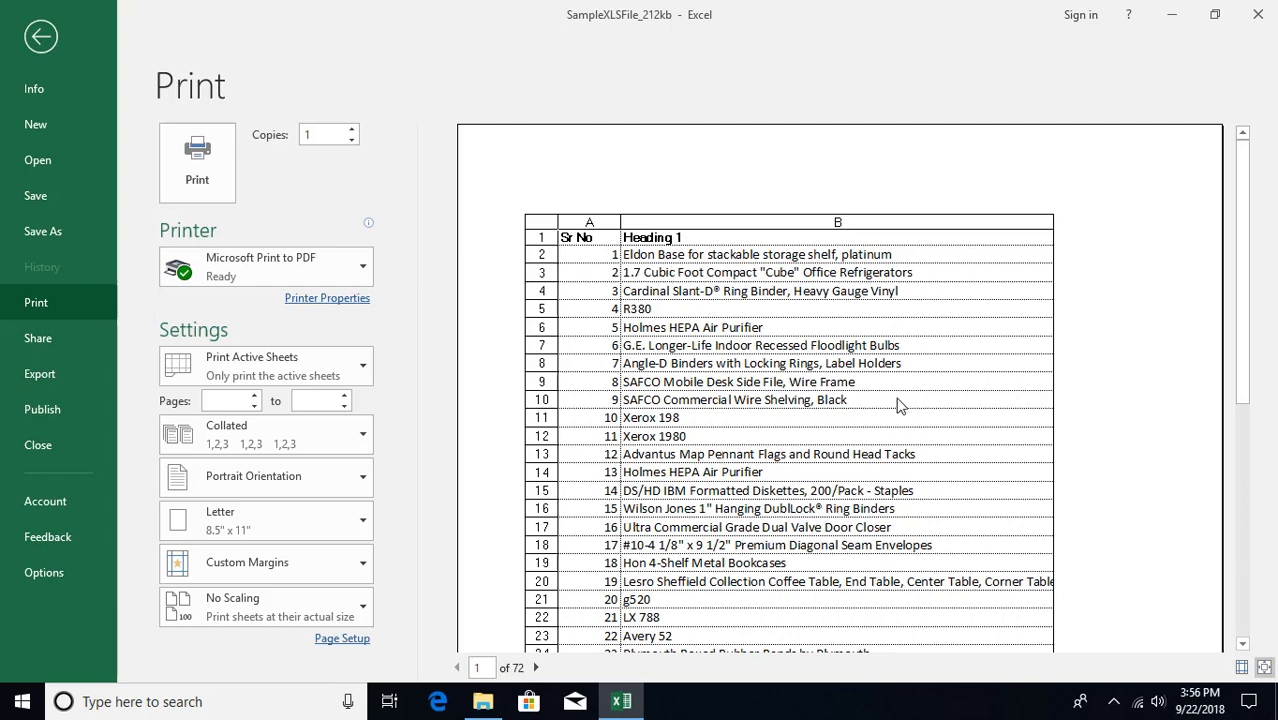
- Print the active sheet with Microsoft Print to PDF, saving the output in Documents as print 1
{"action": "left_click", "coordinate": [242, 268]}
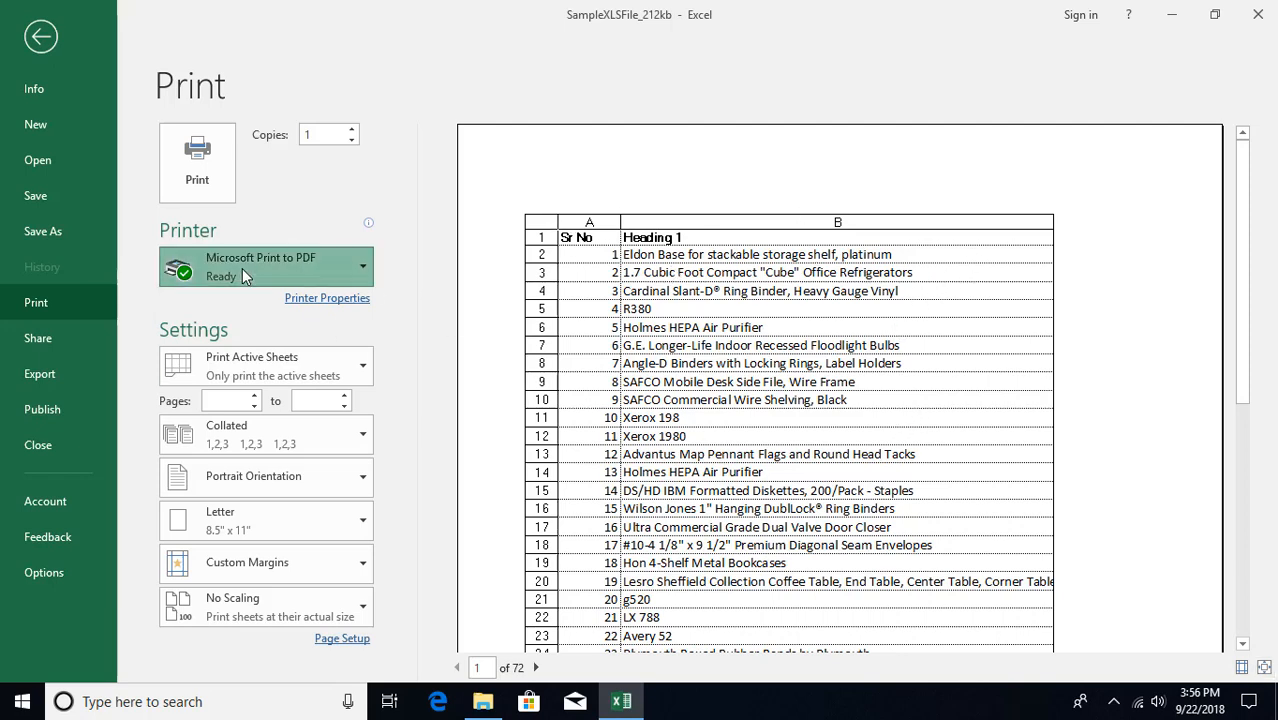
{"action": "left_click", "coordinate": [234, 352]}
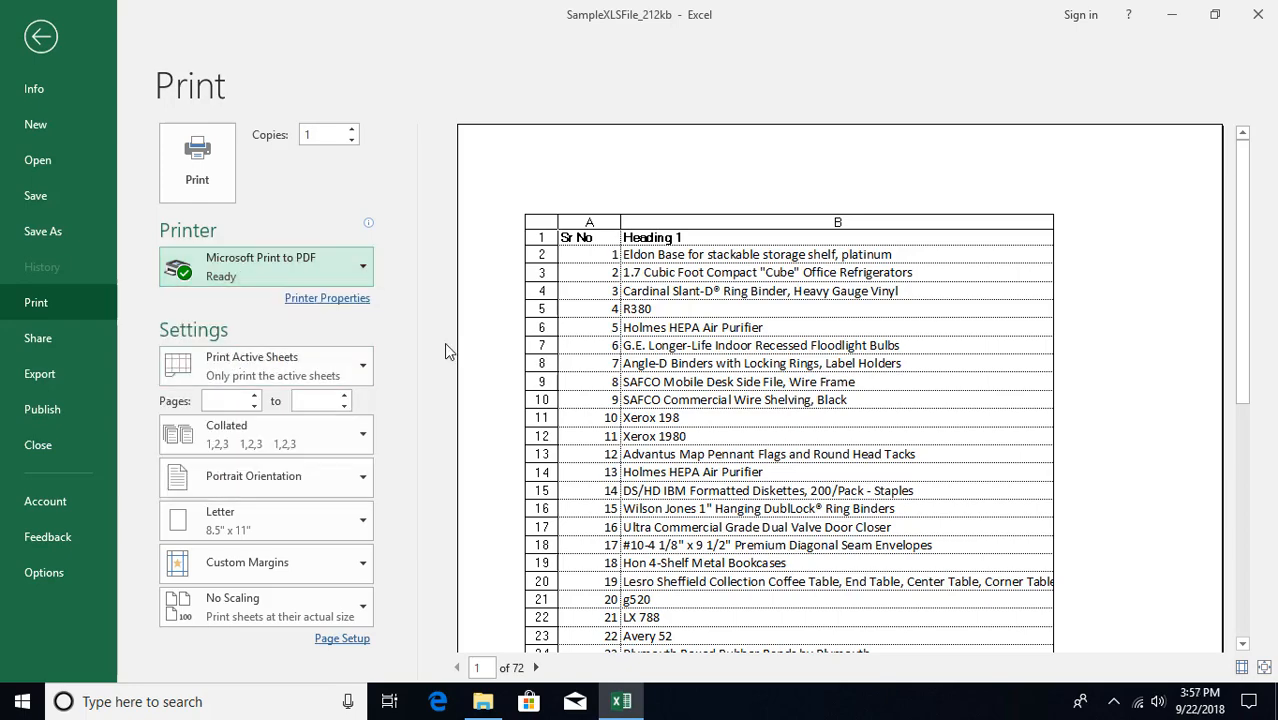
{"action": "left_click", "coordinate": [197, 160]}
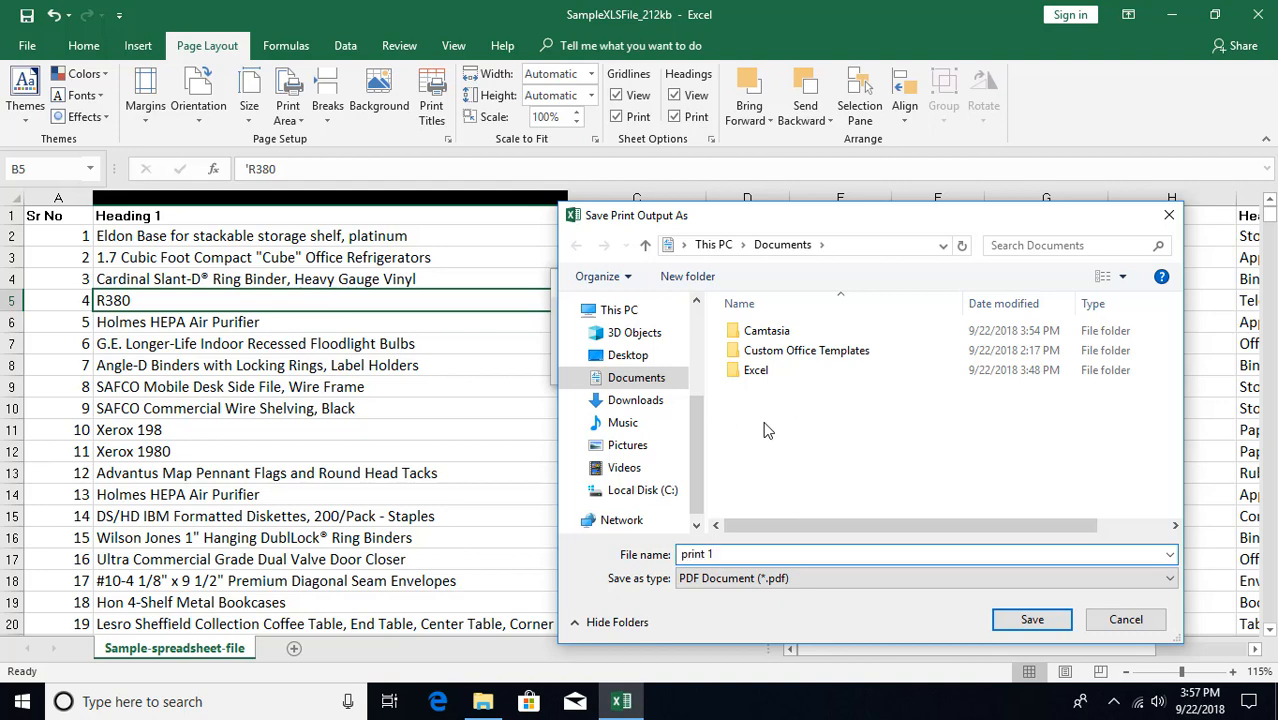
{"action": "key", "text": "Return"}
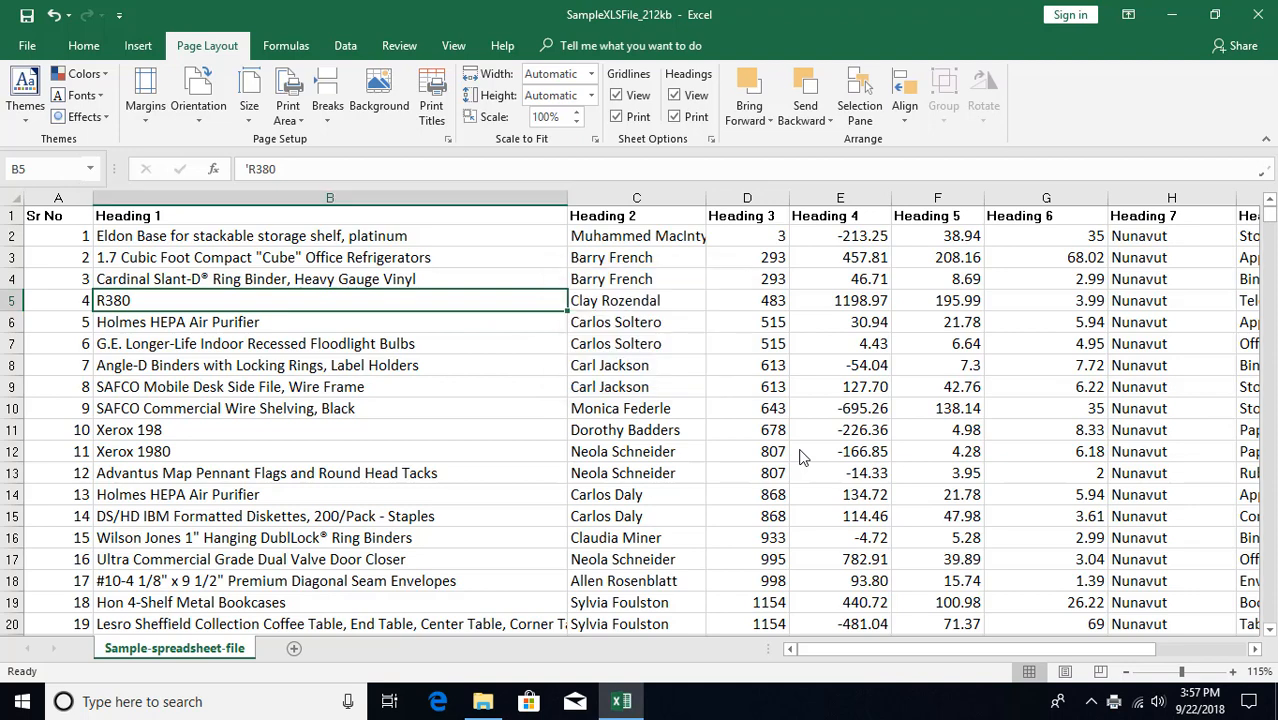
- Switch to File Explorer and open print 1 from the Documents folder in Microsoft Edge
{"action": "left_click", "coordinate": [483, 701]}
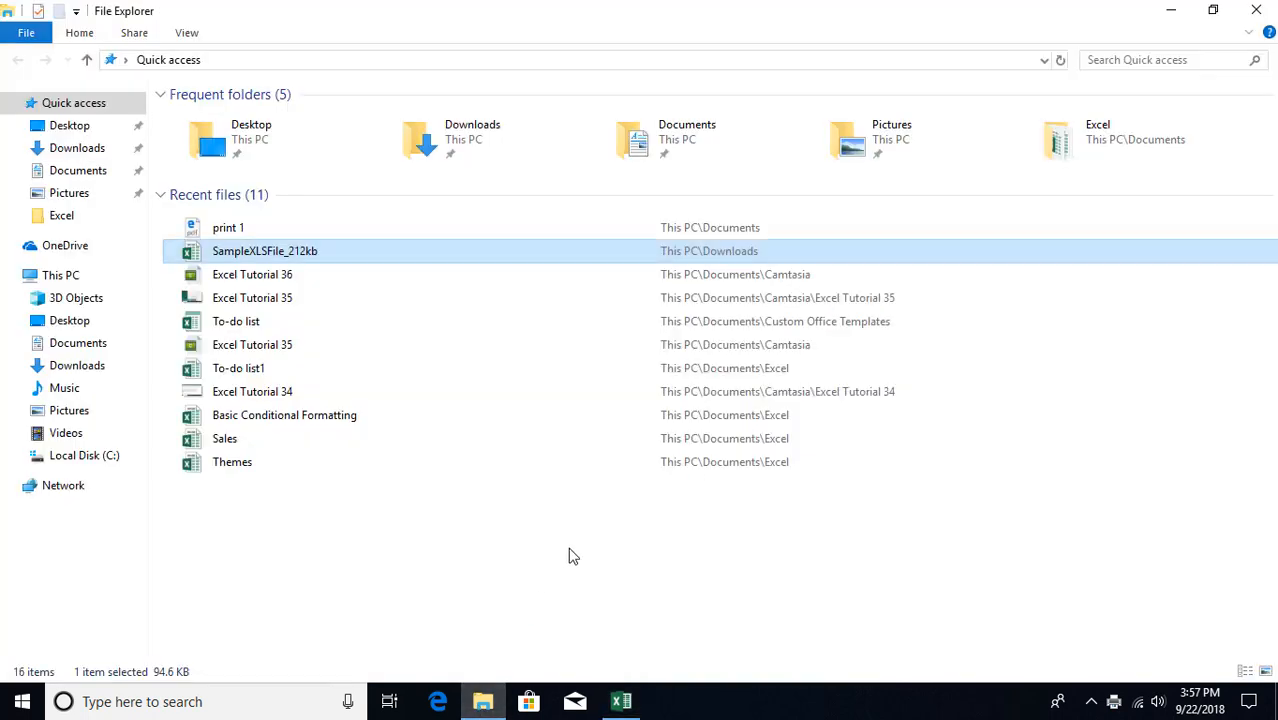
{"action": "left_click", "coordinate": [57, 174]}
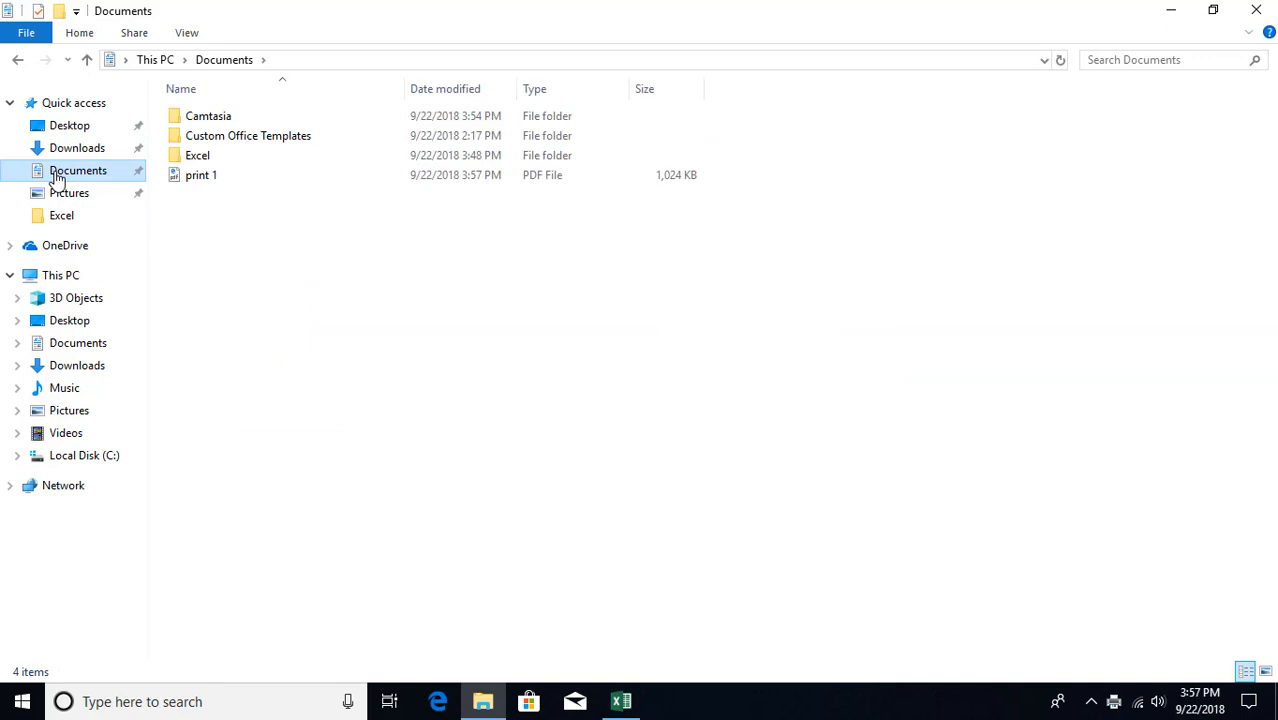
{"action": "left_click", "coordinate": [199, 182]}
{"action": "key", "text": "Return"}
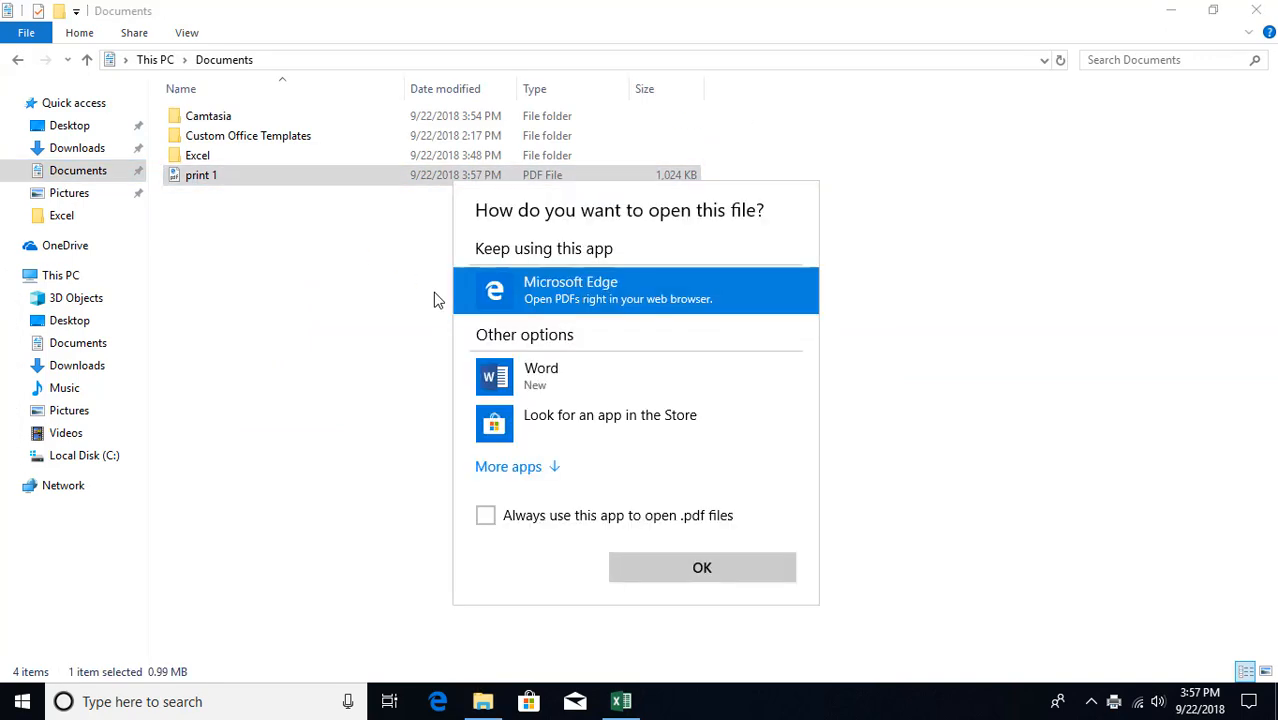
{"action": "left_click", "coordinate": [713, 568]}
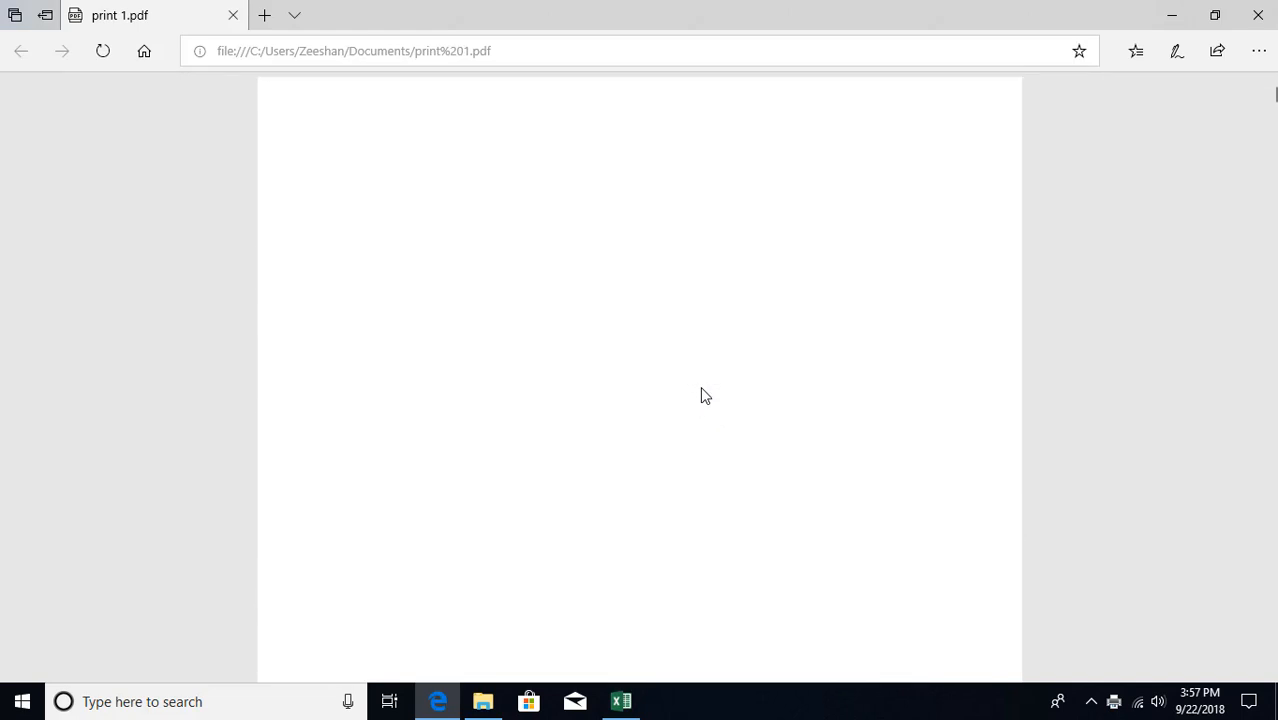
- Examine the PDF's pages for the repeated title row and column, the gridlines, and the row and column headings
{"action": "scroll", "coordinate": [705, 396], "scroll_direction": "down", "scroll_amount": 10}
{"action": "scroll", "coordinate": [320, 302], "scroll_direction": "up", "scroll_amount": 3}
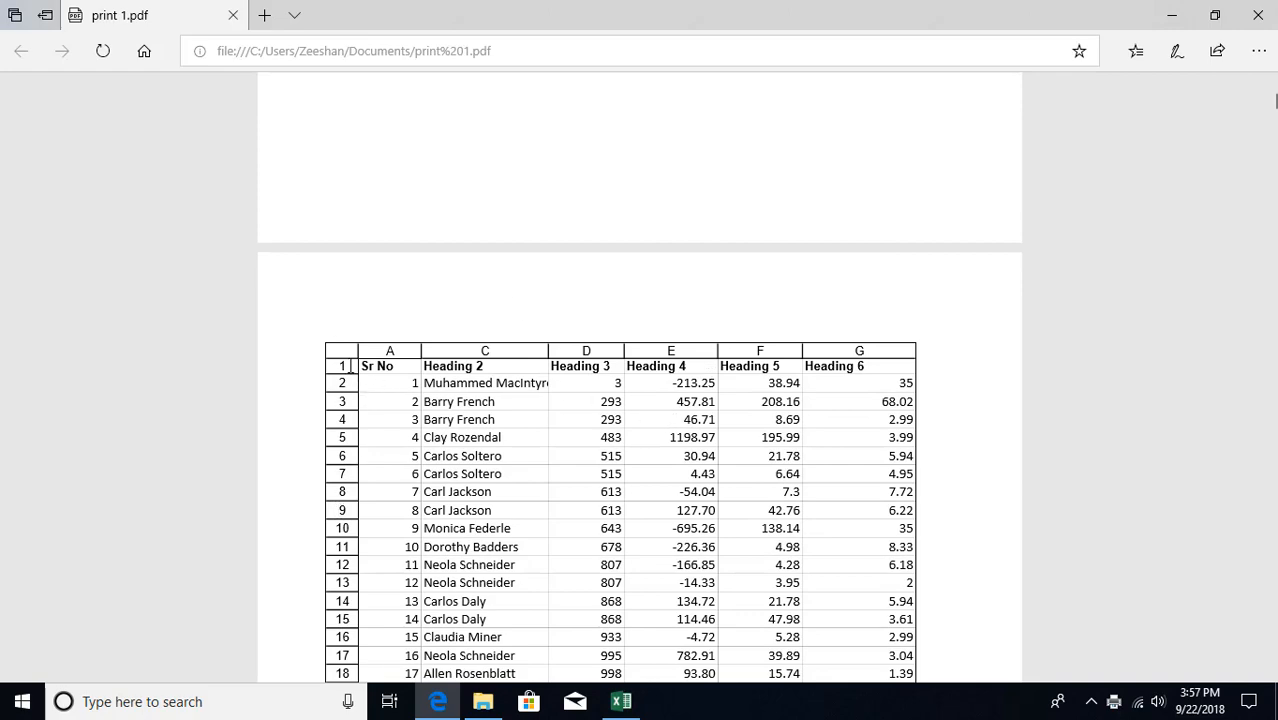
{"action": "scroll", "coordinate": [627, 491], "scroll_direction": "down", "scroll_amount": 15}
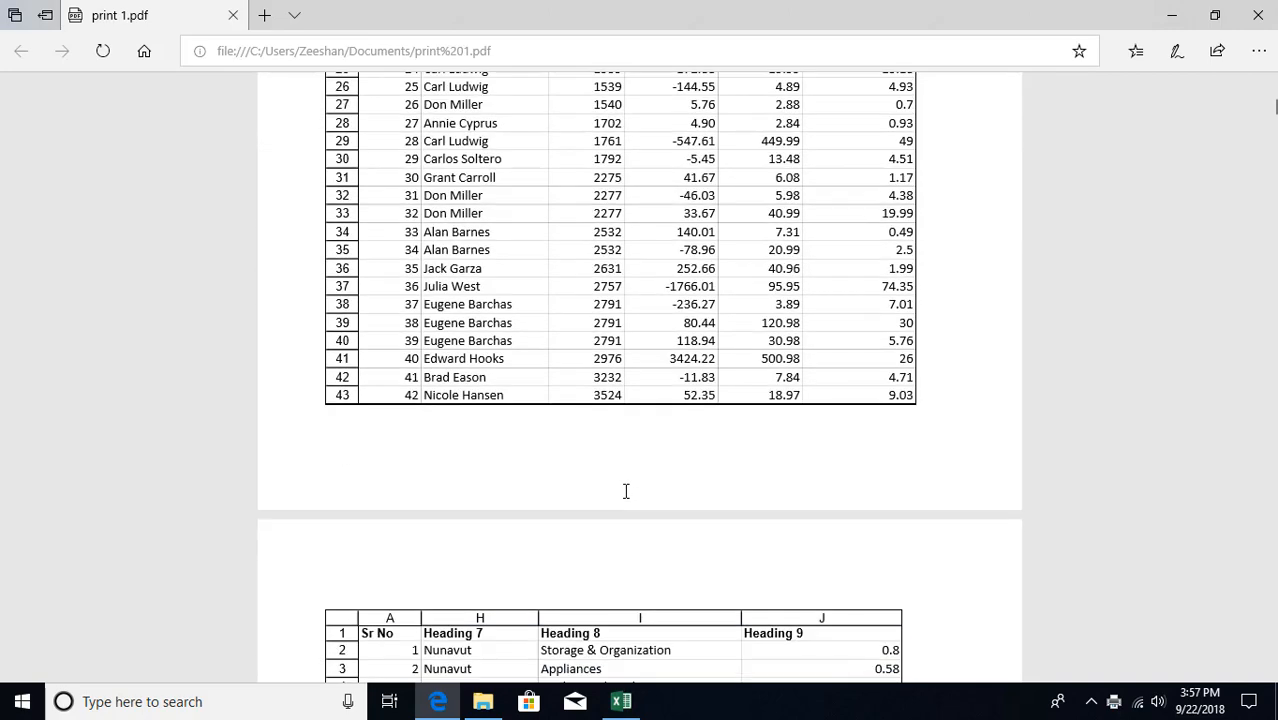
{"action": "scroll", "coordinate": [622, 491], "scroll_direction": "down", "scroll_amount": 15}
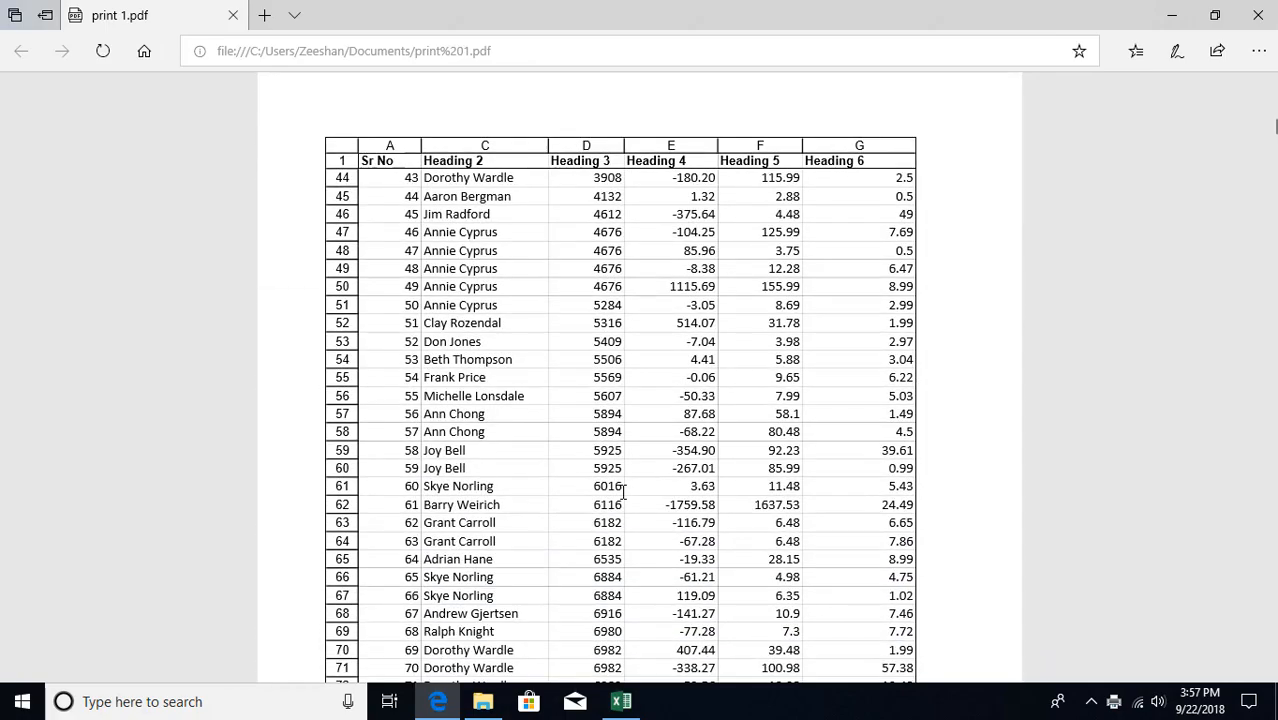
{"action": "scroll", "coordinate": [622, 491], "scroll_direction": "up", "scroll_amount": 10}
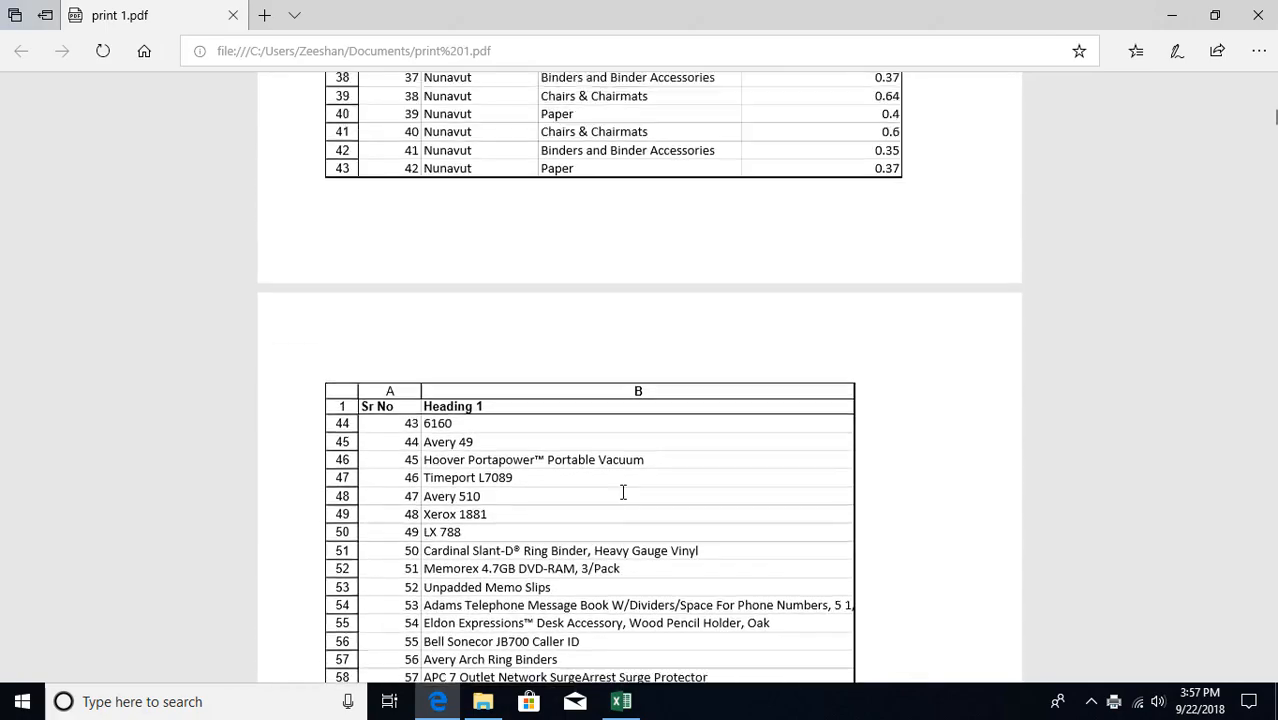
{"action": "scroll", "coordinate": [622, 491], "scroll_direction": "up", "scroll_amount": 10}
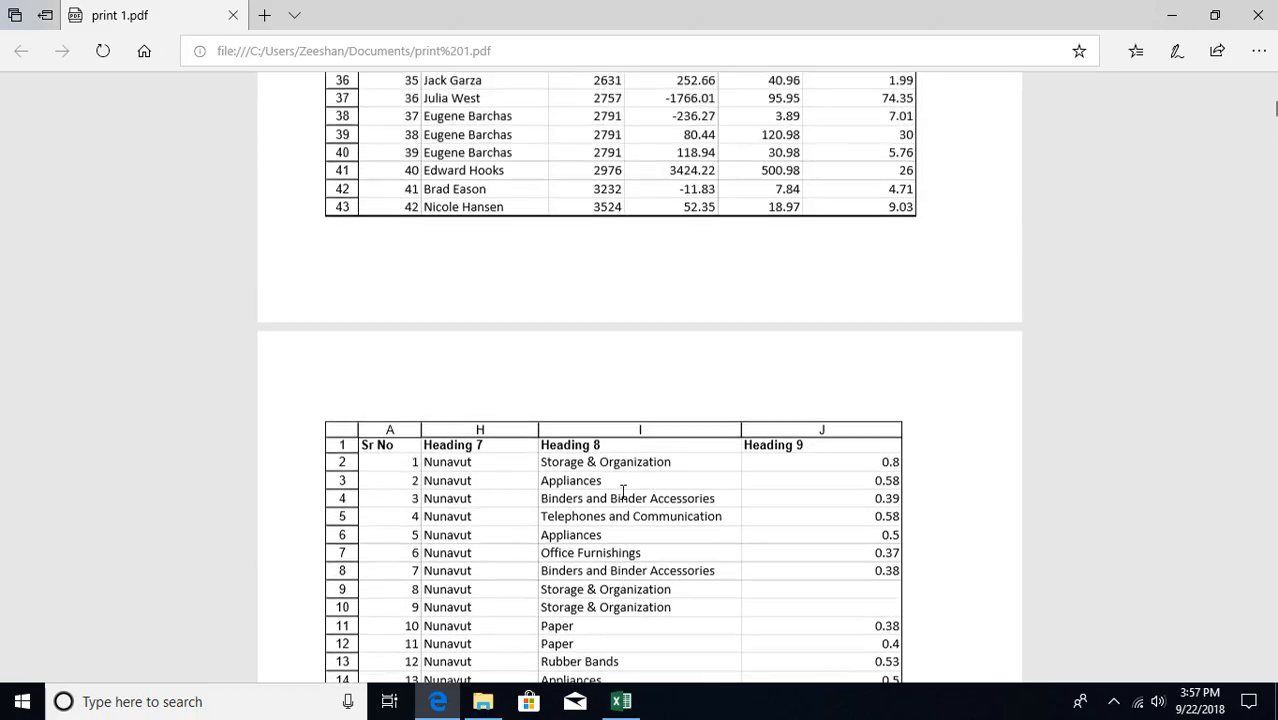
{"action": "scroll", "coordinate": [622, 491], "scroll_direction": "up", "scroll_amount": 10}
{"action": "scroll", "coordinate": [626, 487], "scroll_direction": "down", "scroll_amount": 10}
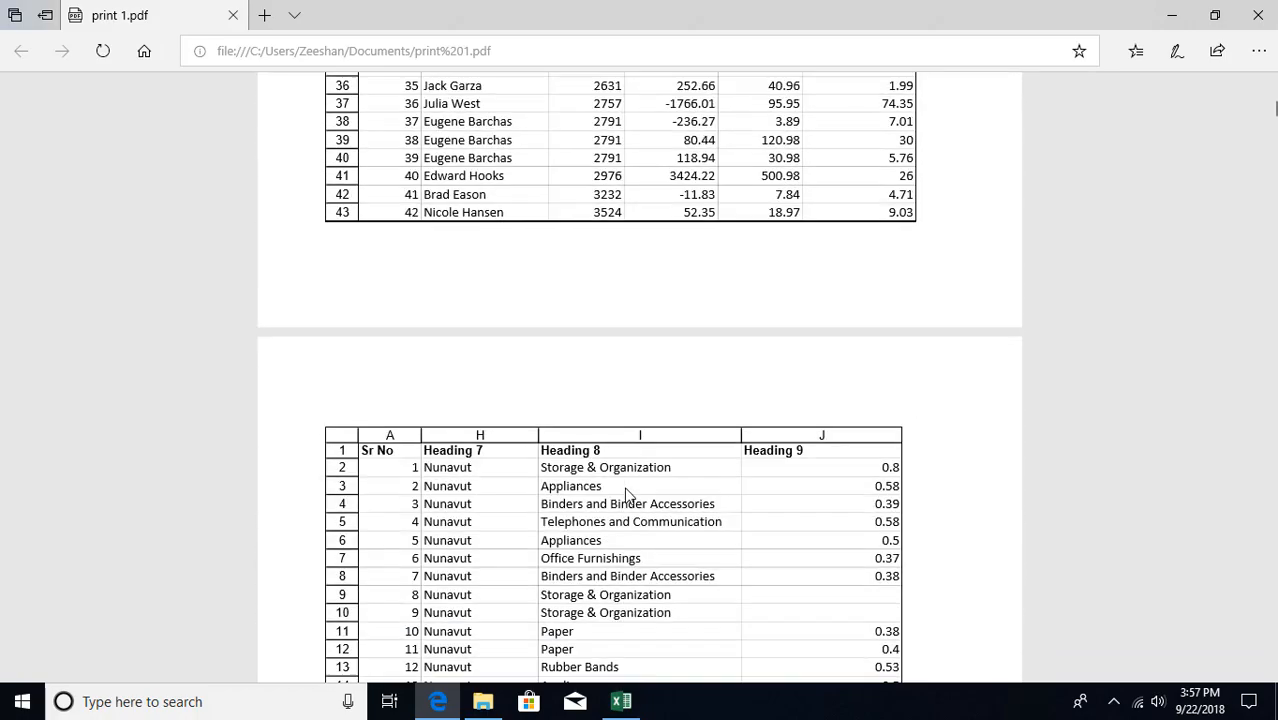
{"action": "scroll", "coordinate": [895, 410], "scroll_direction": "up", "scroll_amount": 15}
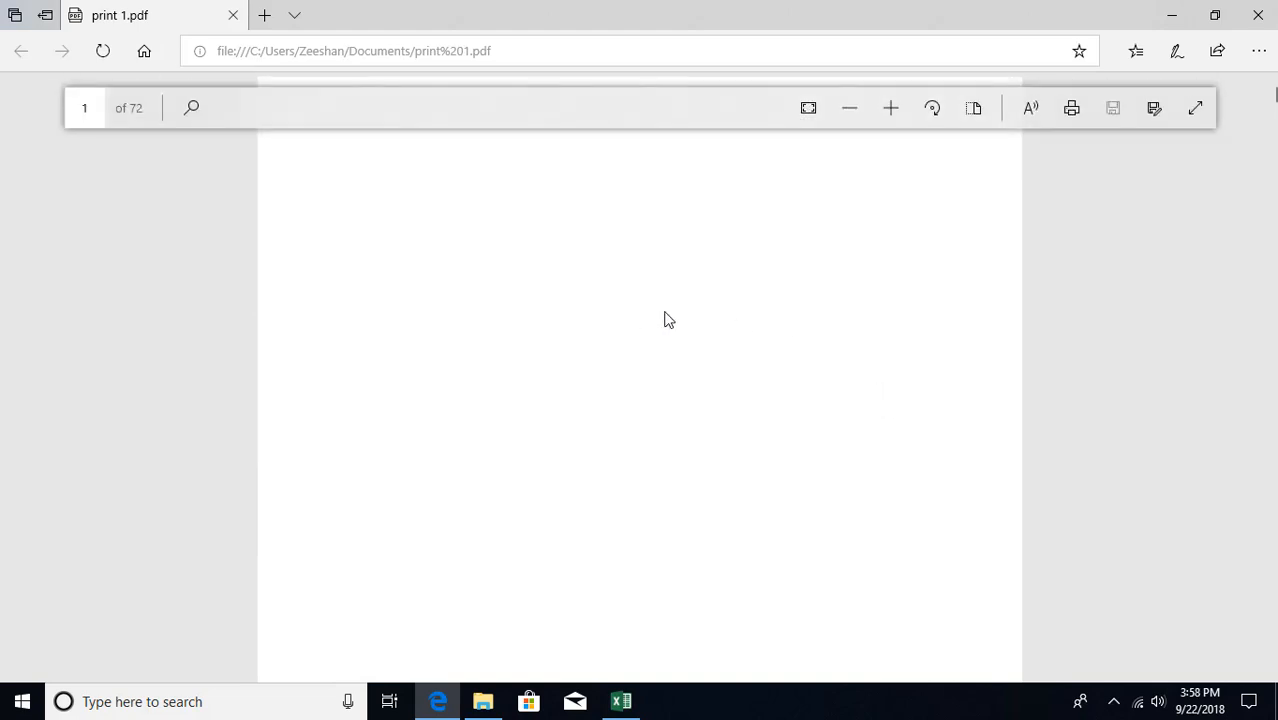
- Reload the PDF and inspect the table on its first two pages
{"action": "key", "text": "F5"}
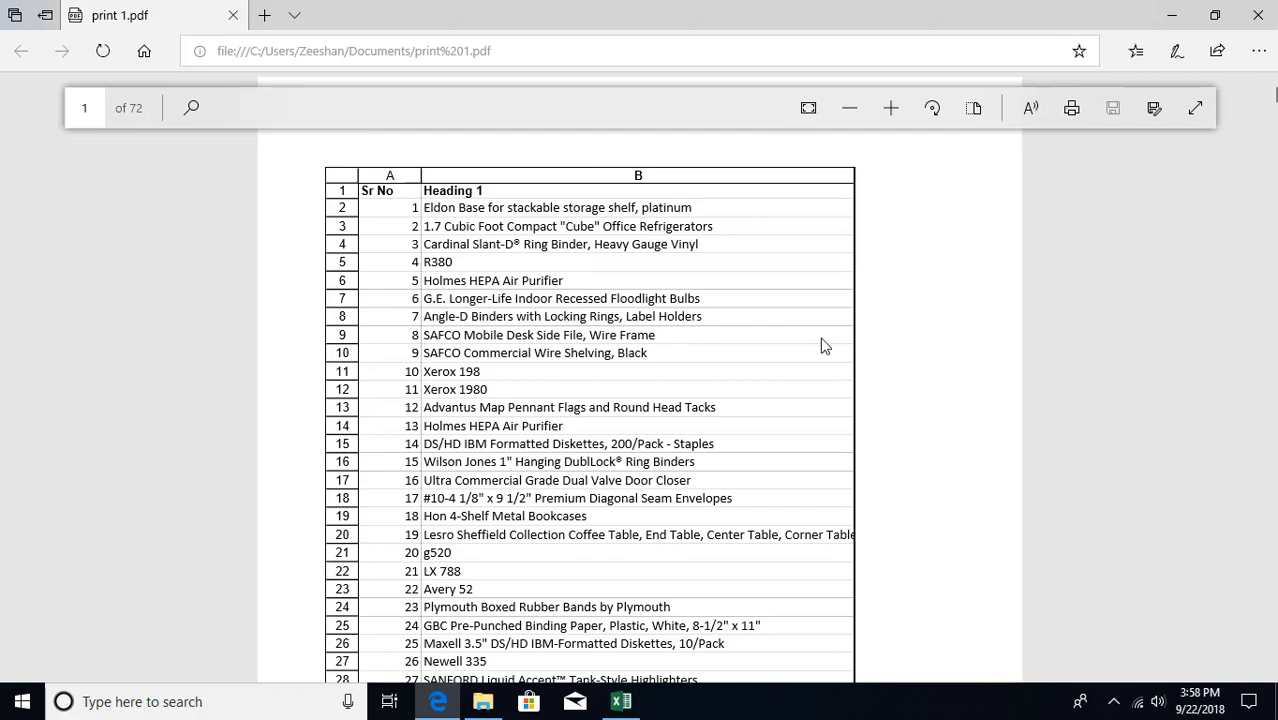
{"action": "scroll", "coordinate": [777, 380], "scroll_direction": "down", "scroll_amount": 2}
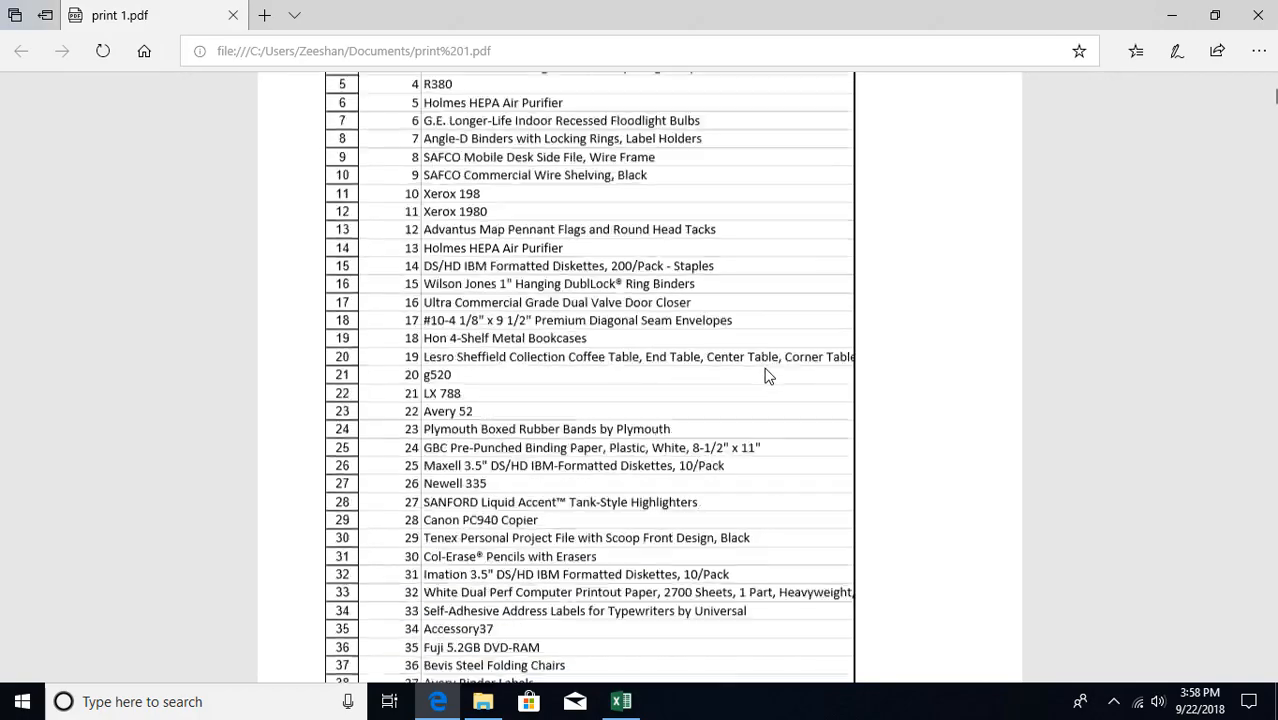
{"action": "scroll", "coordinate": [777, 380], "scroll_direction": "up", "scroll_amount": 2}
{"action": "scroll", "coordinate": [760, 385], "scroll_direction": "down", "scroll_amount": 4}
{"action": "scroll", "coordinate": [745, 385], "scroll_direction": "down", "scroll_amount": 20}
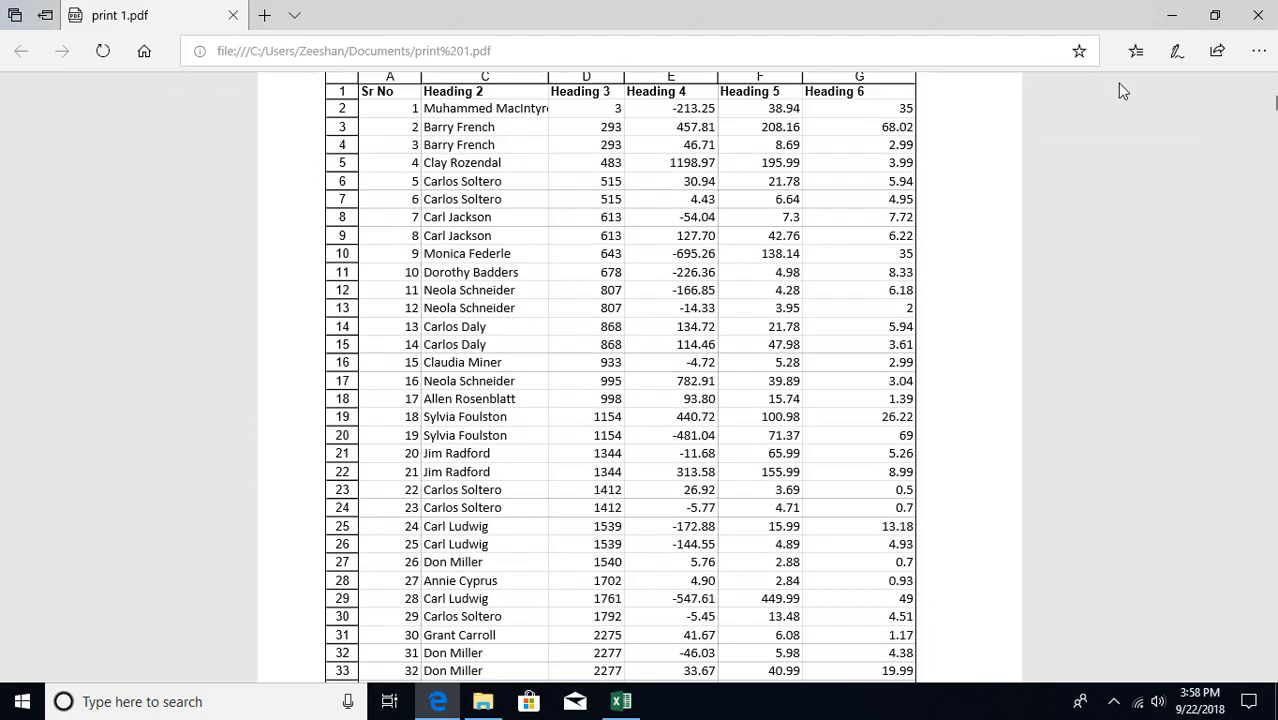
- Close the PDF and minimize File Explorer to return to cell B11 of the Excel workbook
{"action": "left_click", "coordinate": [1258, 15]}
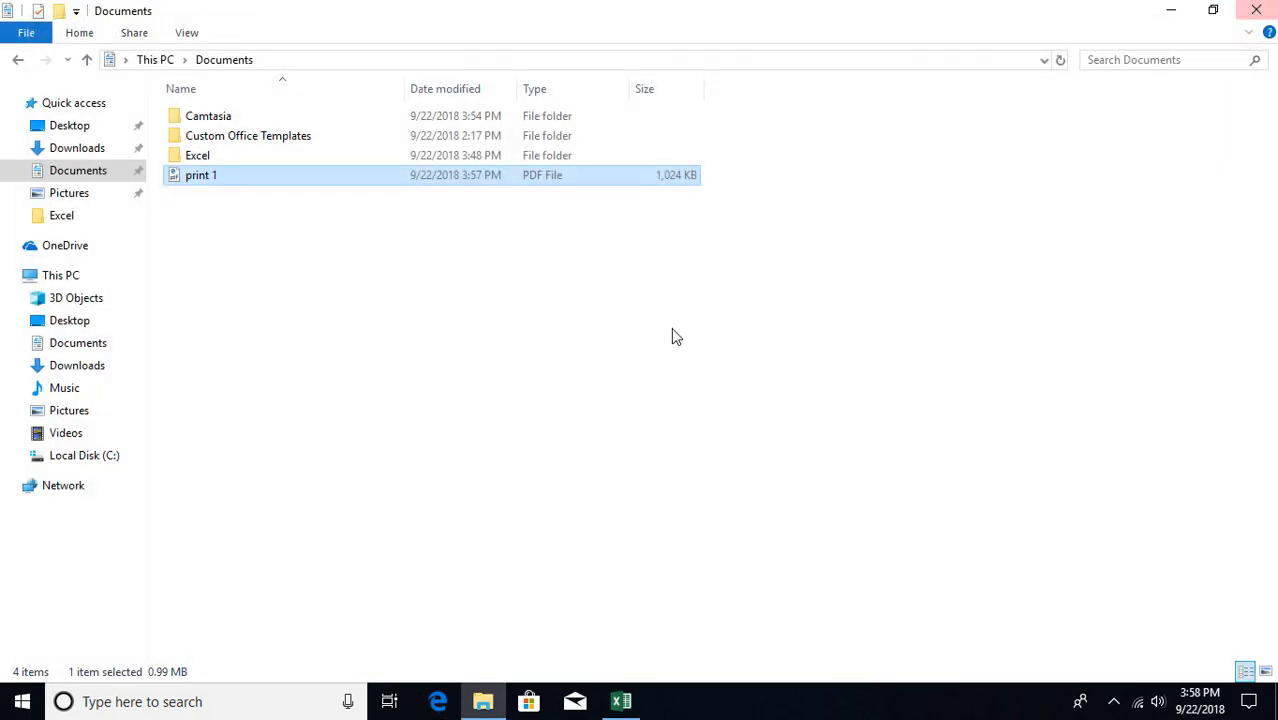
{"action": "left_click", "coordinate": [1168, 10]}
{"action": "left_click", "coordinate": [385, 431]}
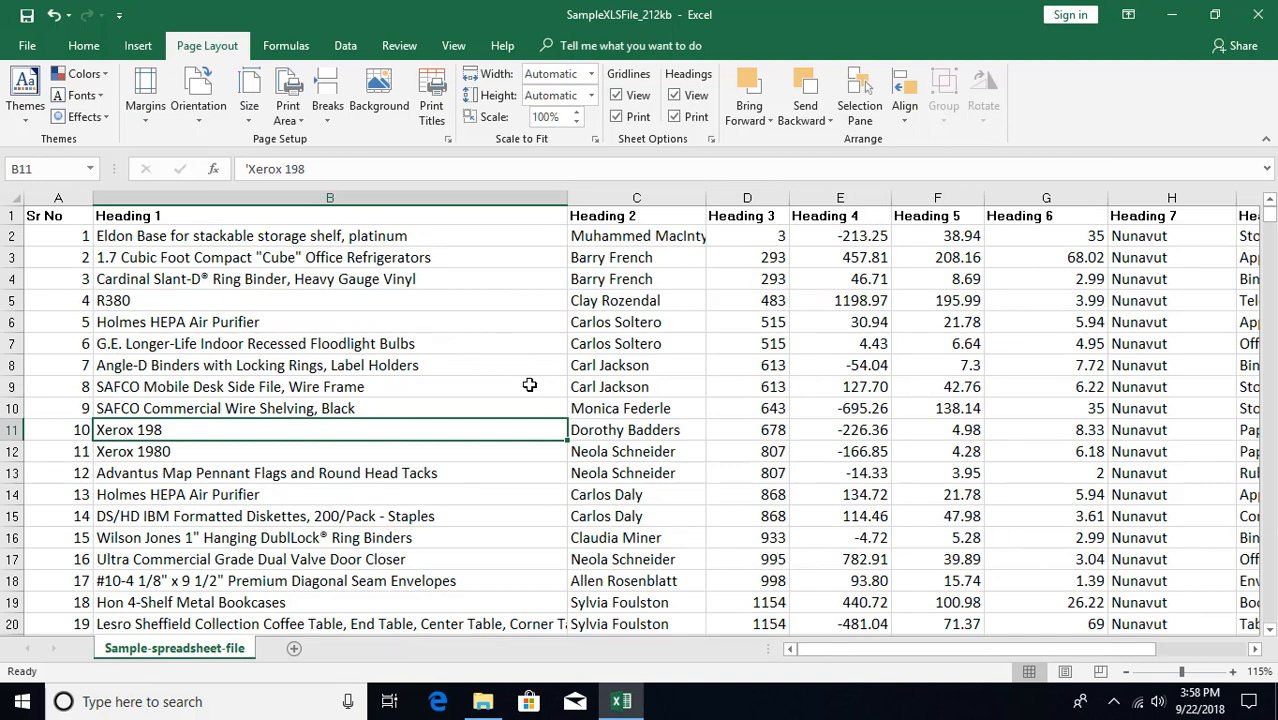
- Insert a page header using the preset that shows the word Page with the page number
{"action": "left_click", "coordinate": [138, 48]}
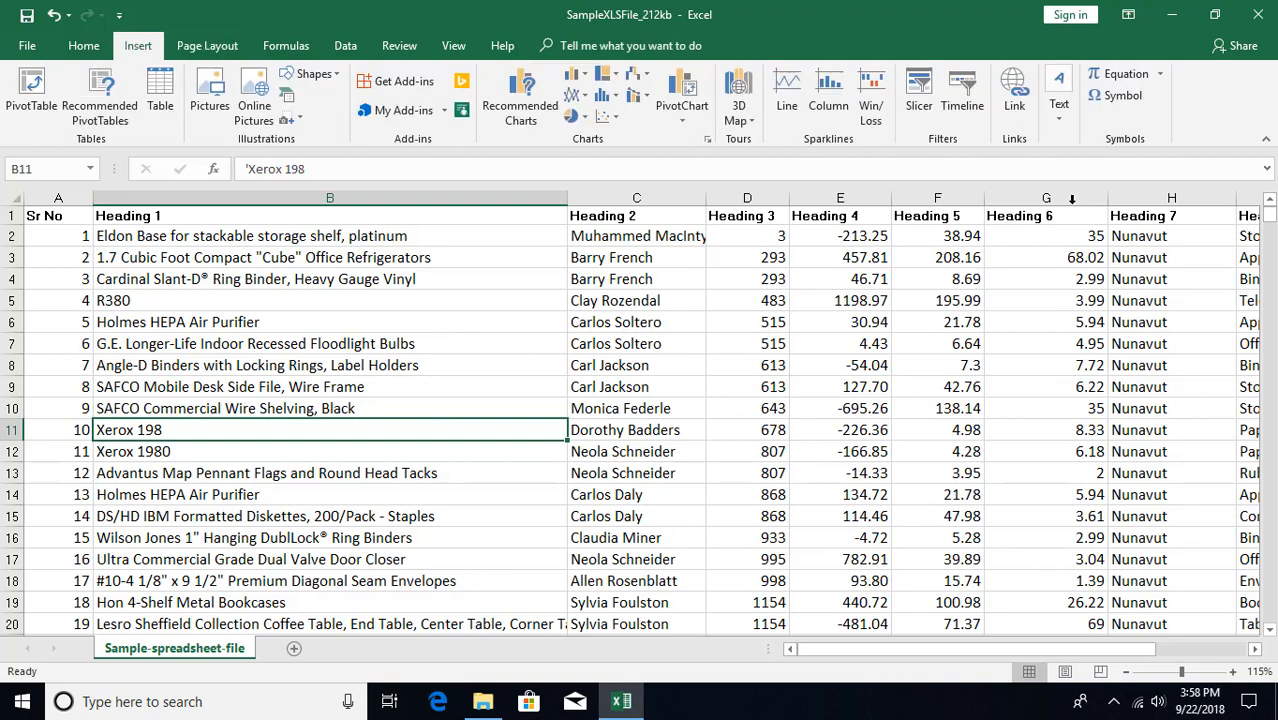
{"action": "left_click", "coordinate": [1064, 122]}
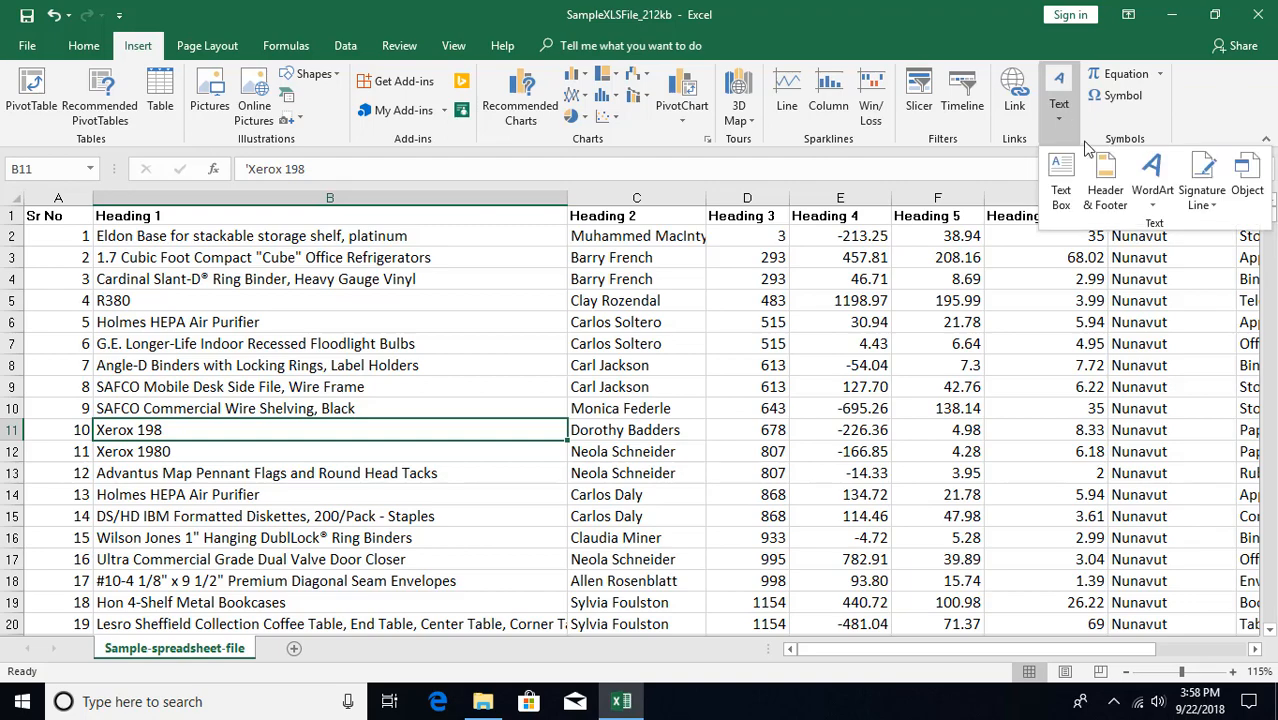
{"action": "left_click", "coordinate": [1108, 197]}
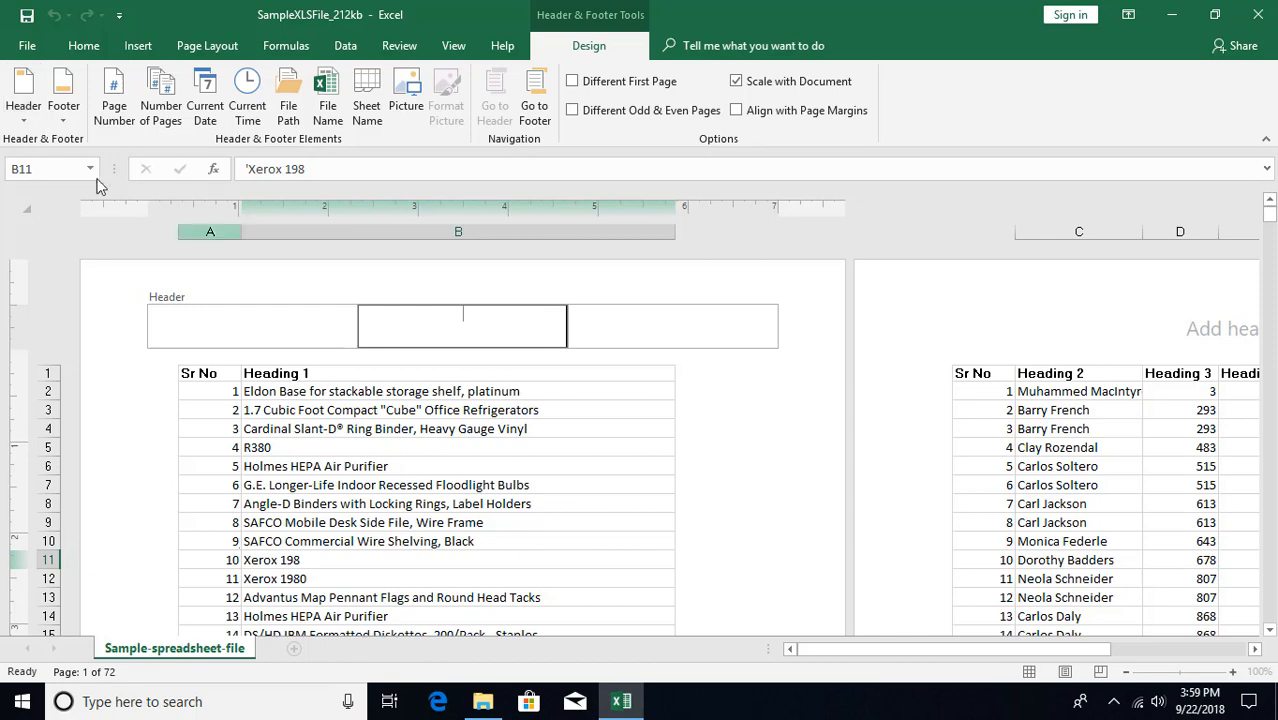
{"action": "left_click", "coordinate": [25, 118]}
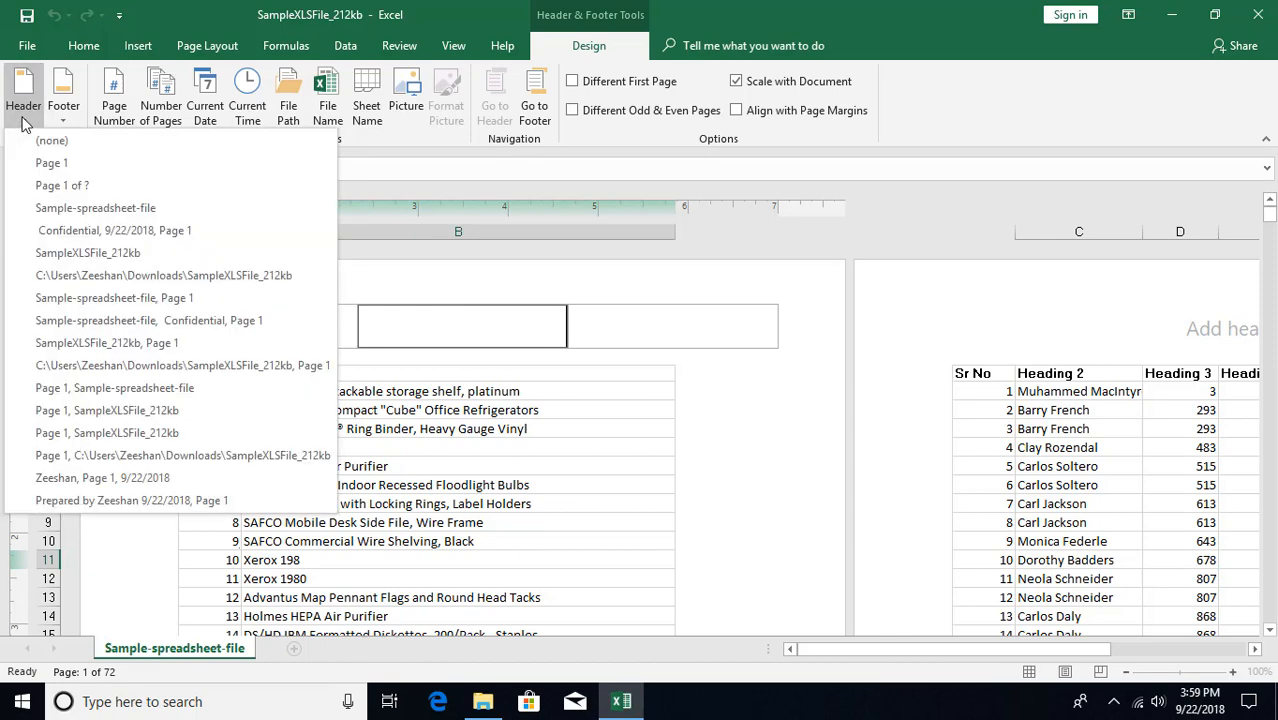
{"action": "left_click", "coordinate": [45, 165]}
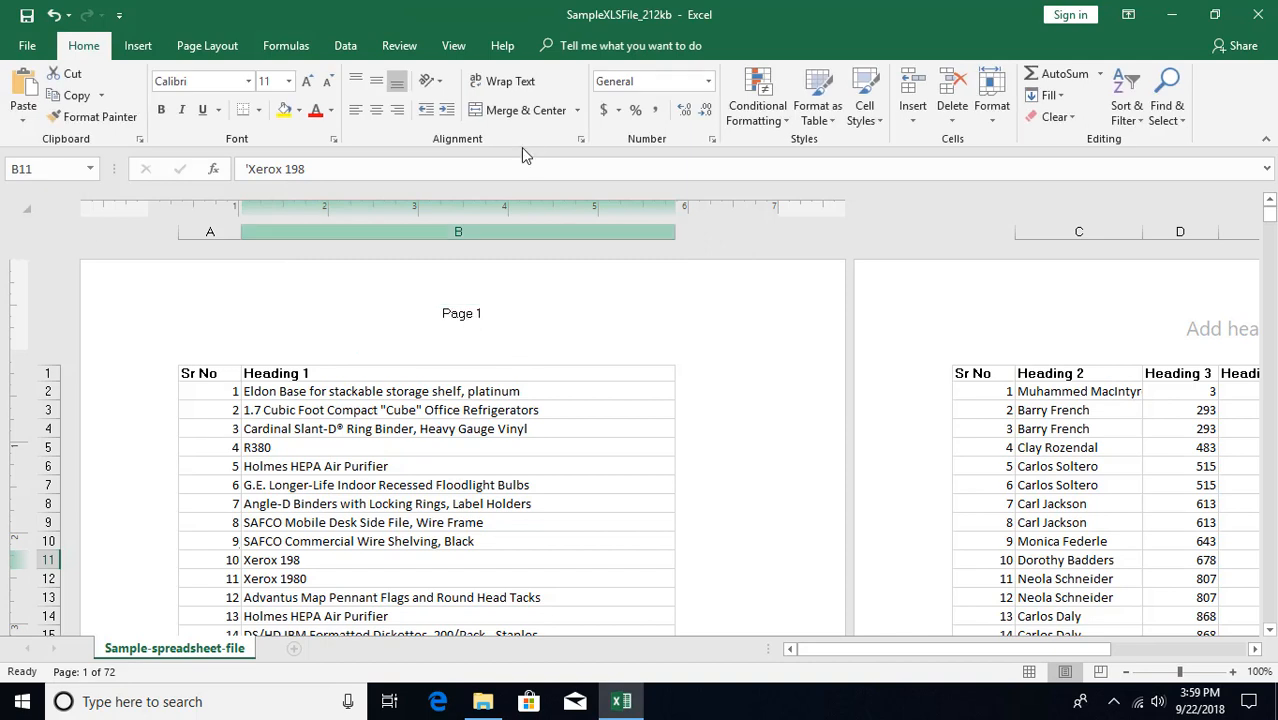
- Add the preset footer "Sample-spreadsheet-file, Confidential, Page 1" to the sheet's pages
{"action": "left_click", "coordinate": [400, 327]}
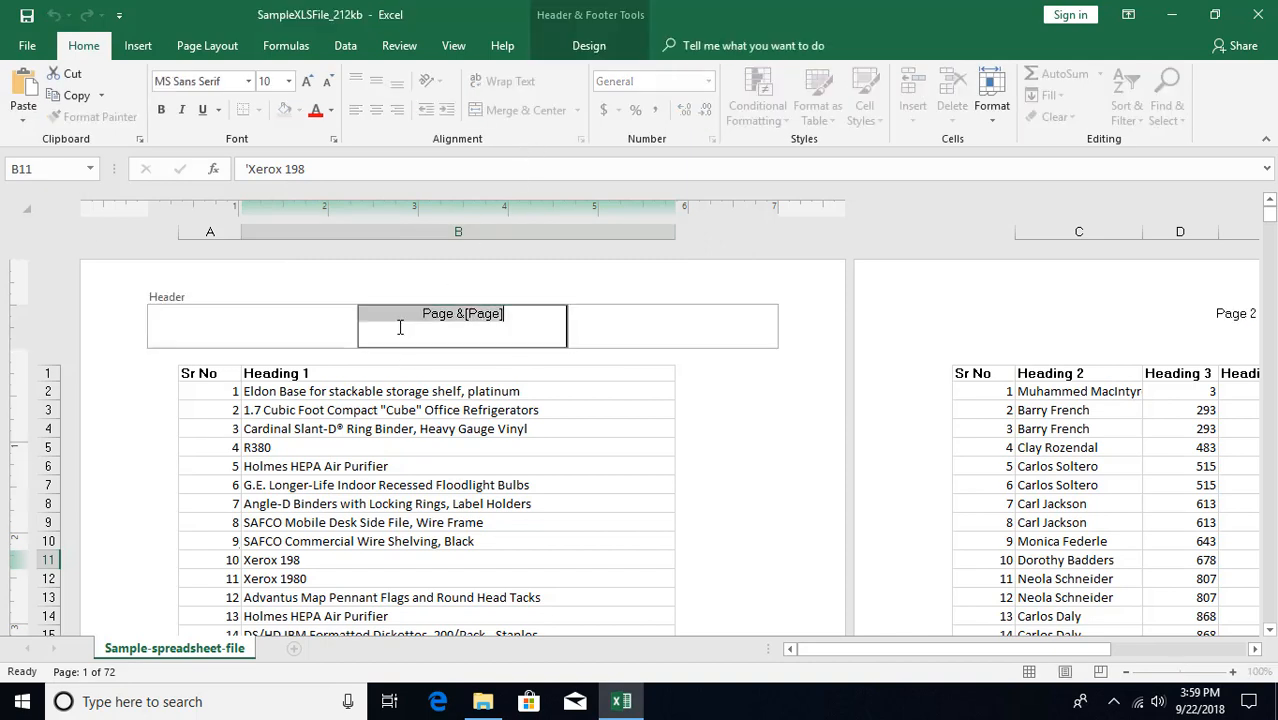
{"action": "left_click", "coordinate": [585, 48]}
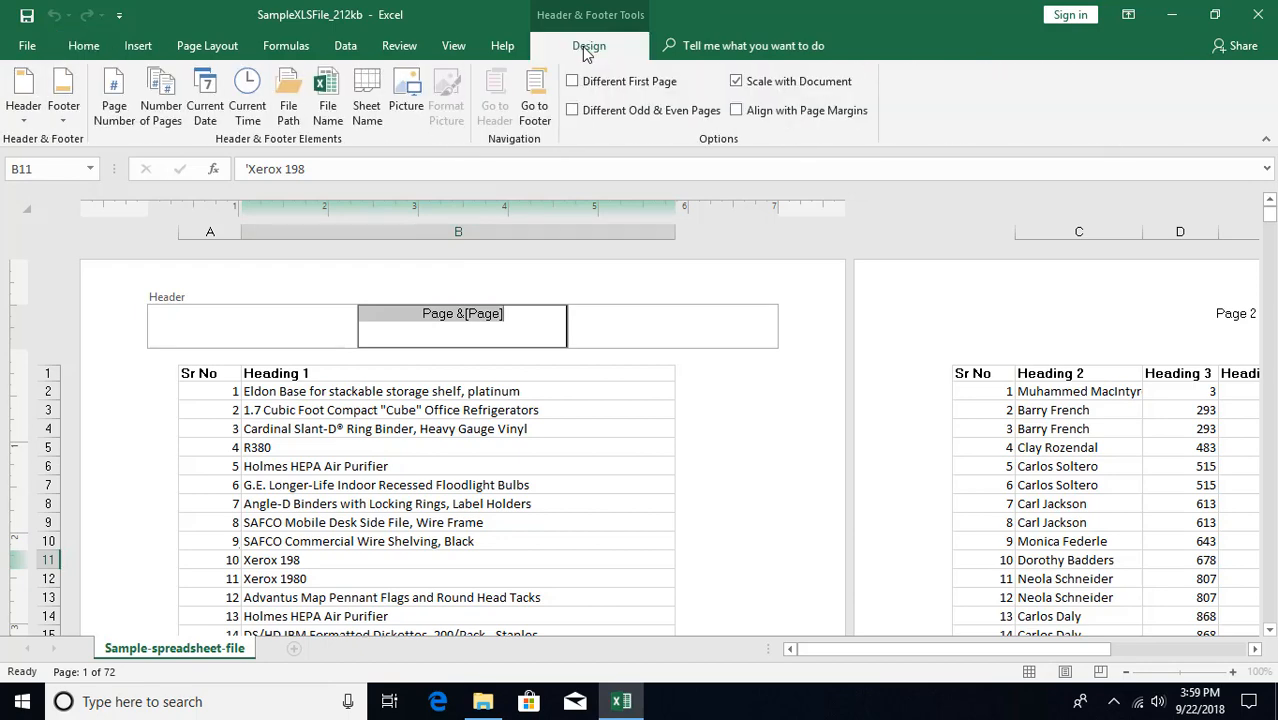
{"action": "left_click", "coordinate": [63, 120]}
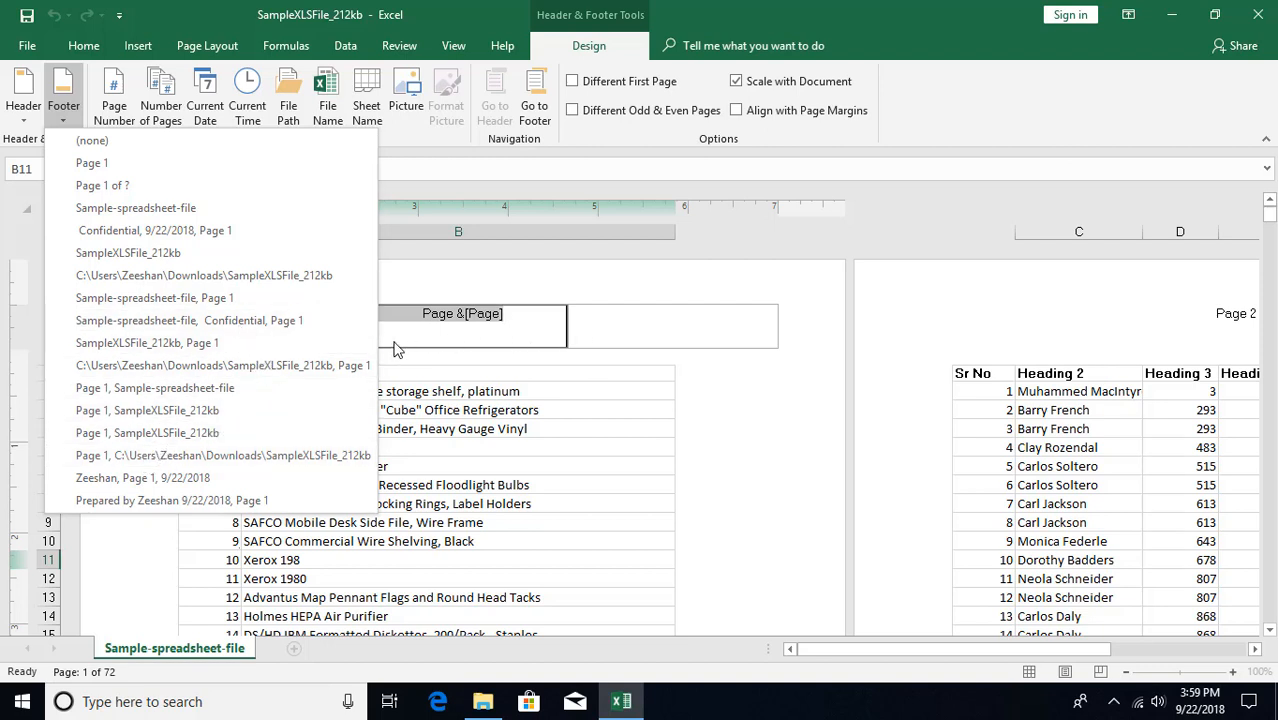
{"action": "left_click", "coordinate": [225, 330]}
- Check the header and footer on the pages, going from the header's right section to the footer and back to the header
{"action": "scroll", "coordinate": [507, 464], "scroll_direction": "down", "scroll_amount": 3}
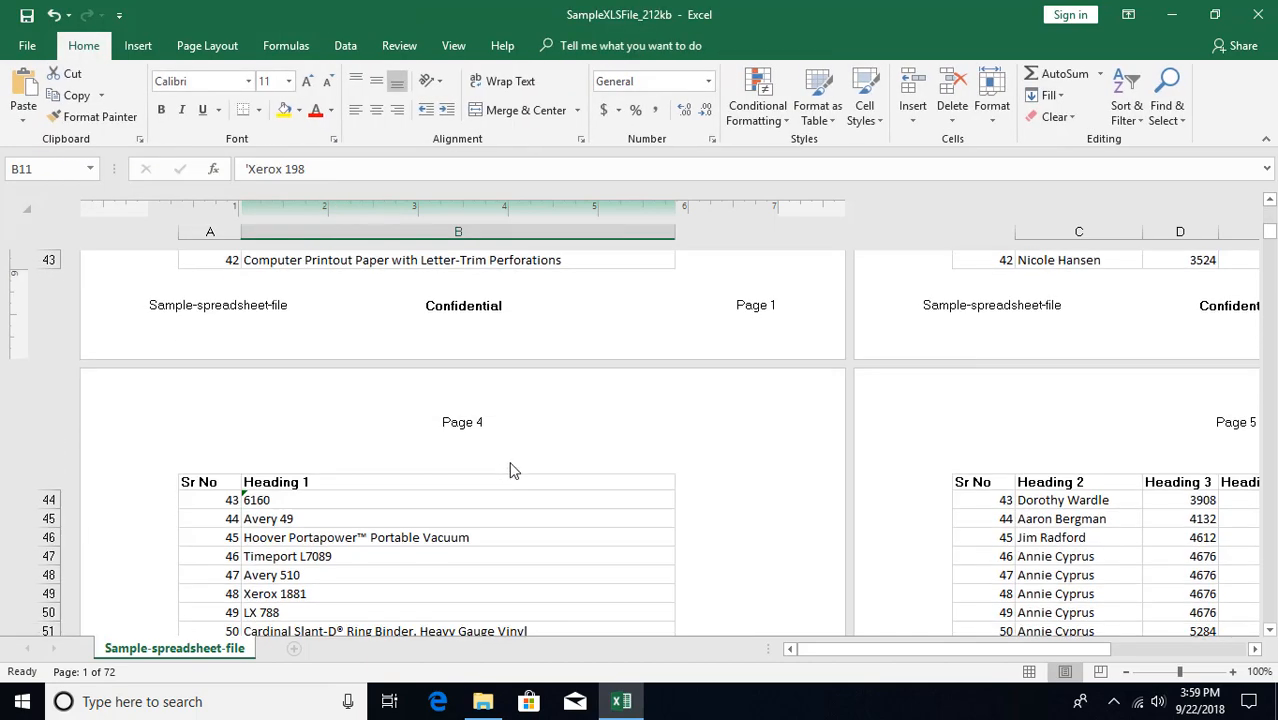
{"action": "scroll", "coordinate": [447, 430], "scroll_direction": "up", "scroll_amount": 1}
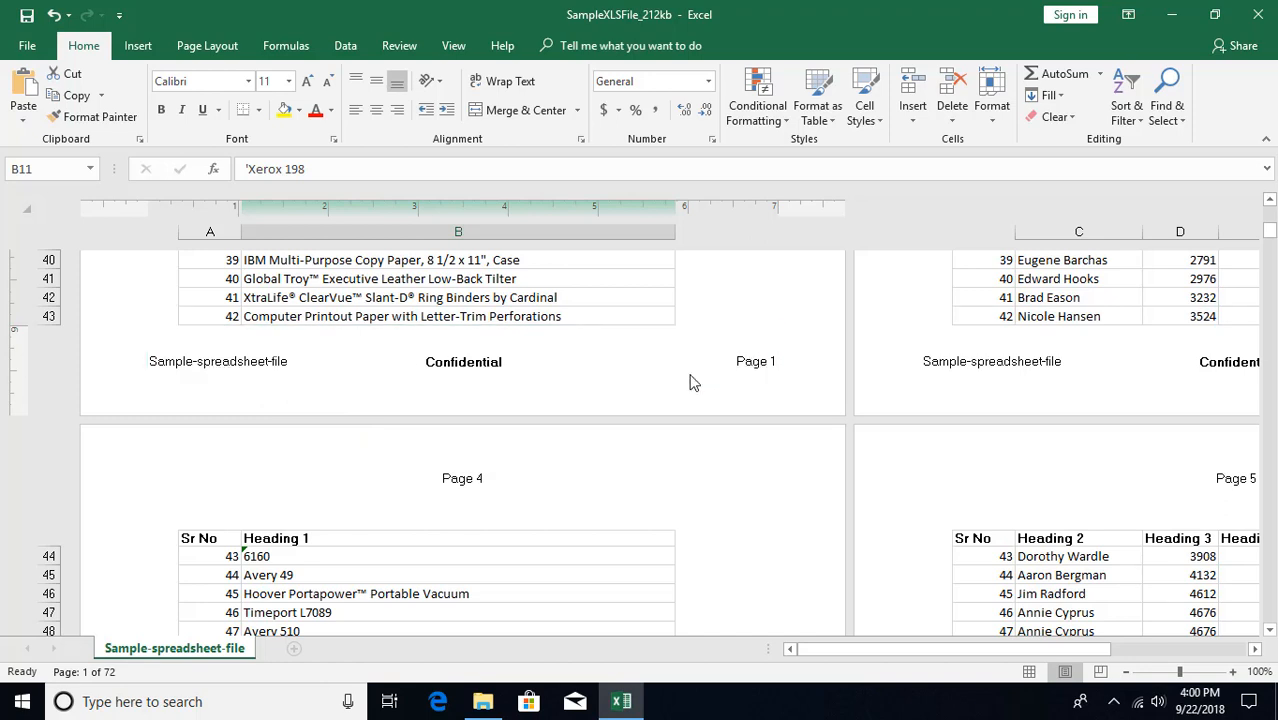
{"action": "scroll", "coordinate": [577, 400], "scroll_direction": "up", "scroll_amount": 4}
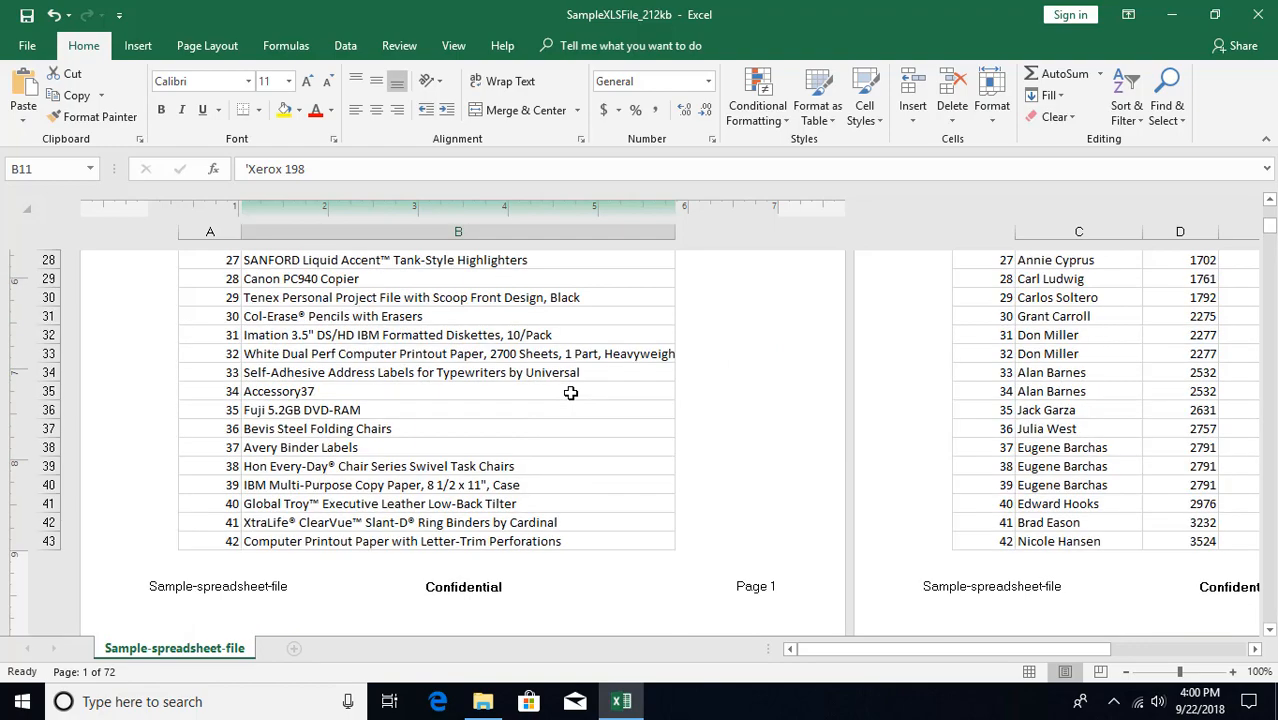
{"action": "scroll", "coordinate": [570, 393], "scroll_direction": "up", "scroll_amount": 10}
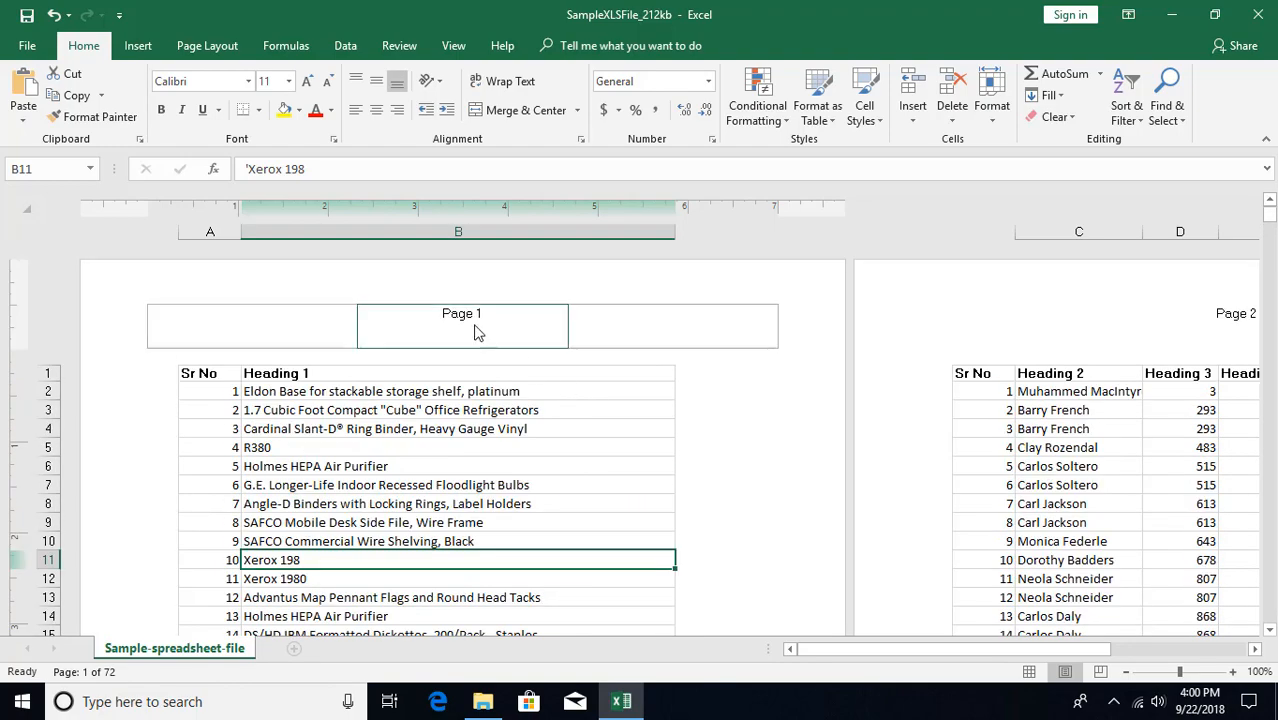
{"action": "left_click", "coordinate": [616, 328]}
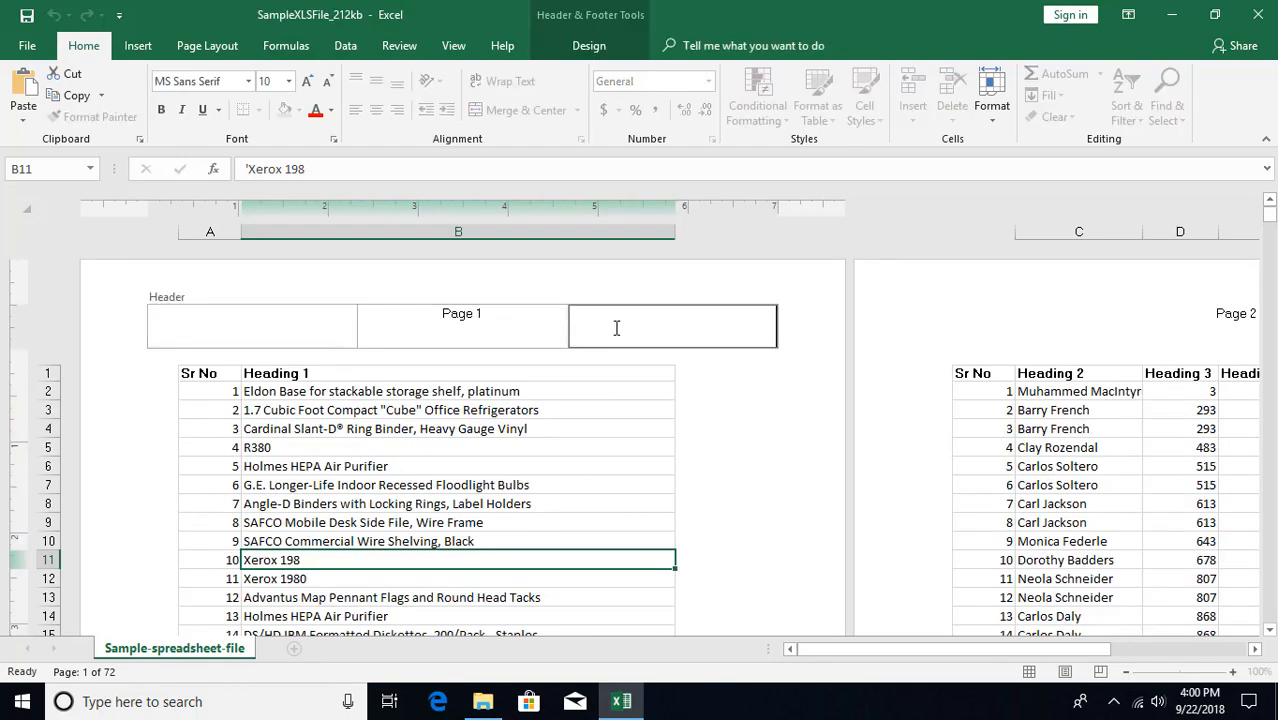
{"action": "left_click", "coordinate": [545, 50]}
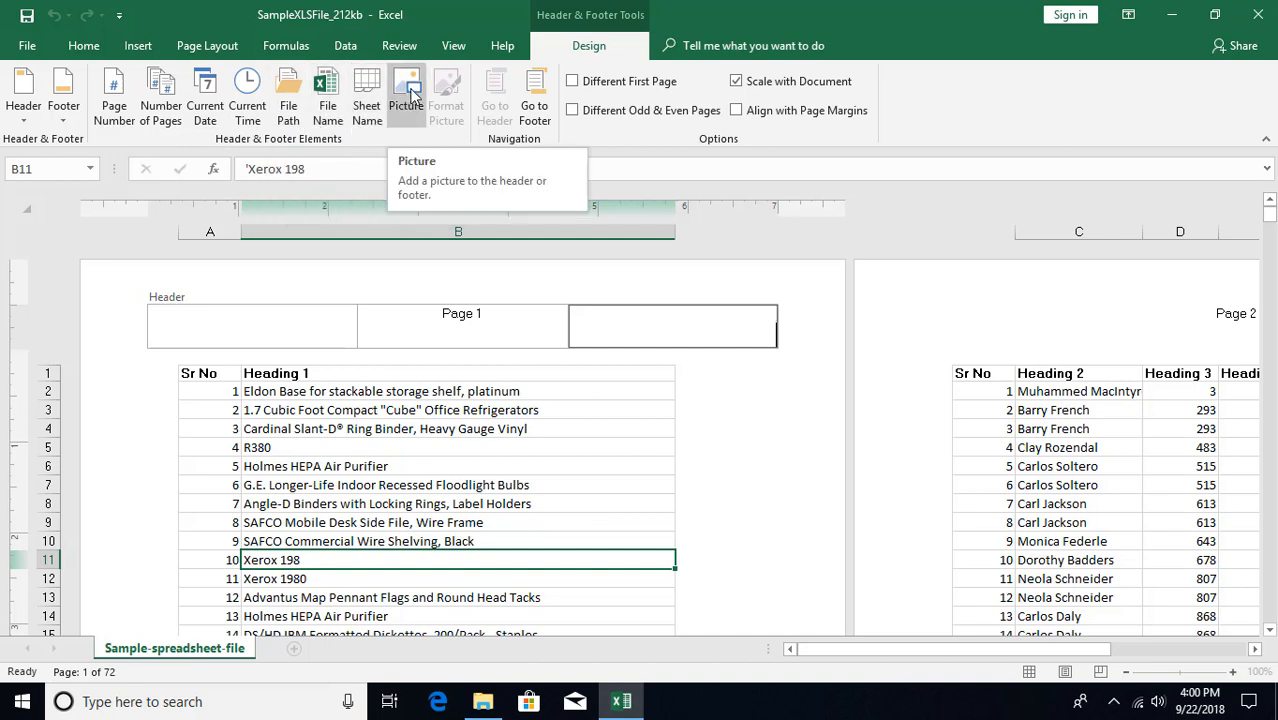
{"action": "left_click", "coordinate": [535, 116]}
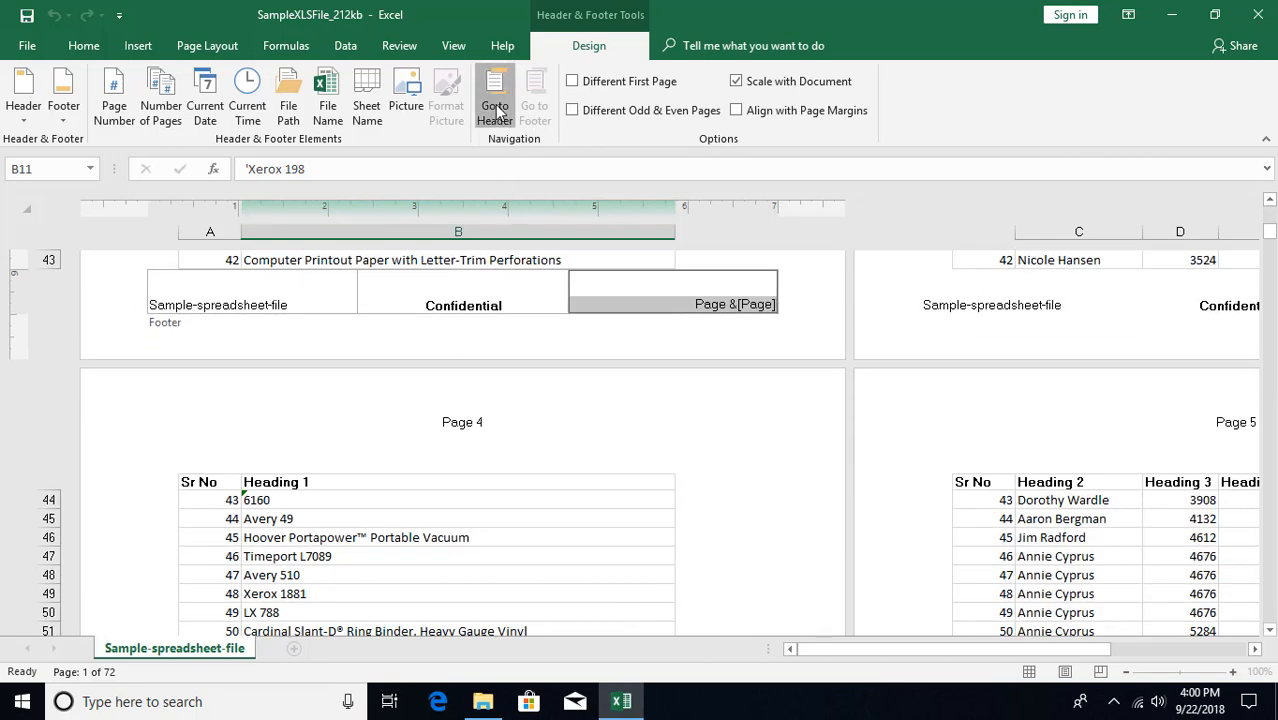
{"action": "left_click", "coordinate": [496, 112]}
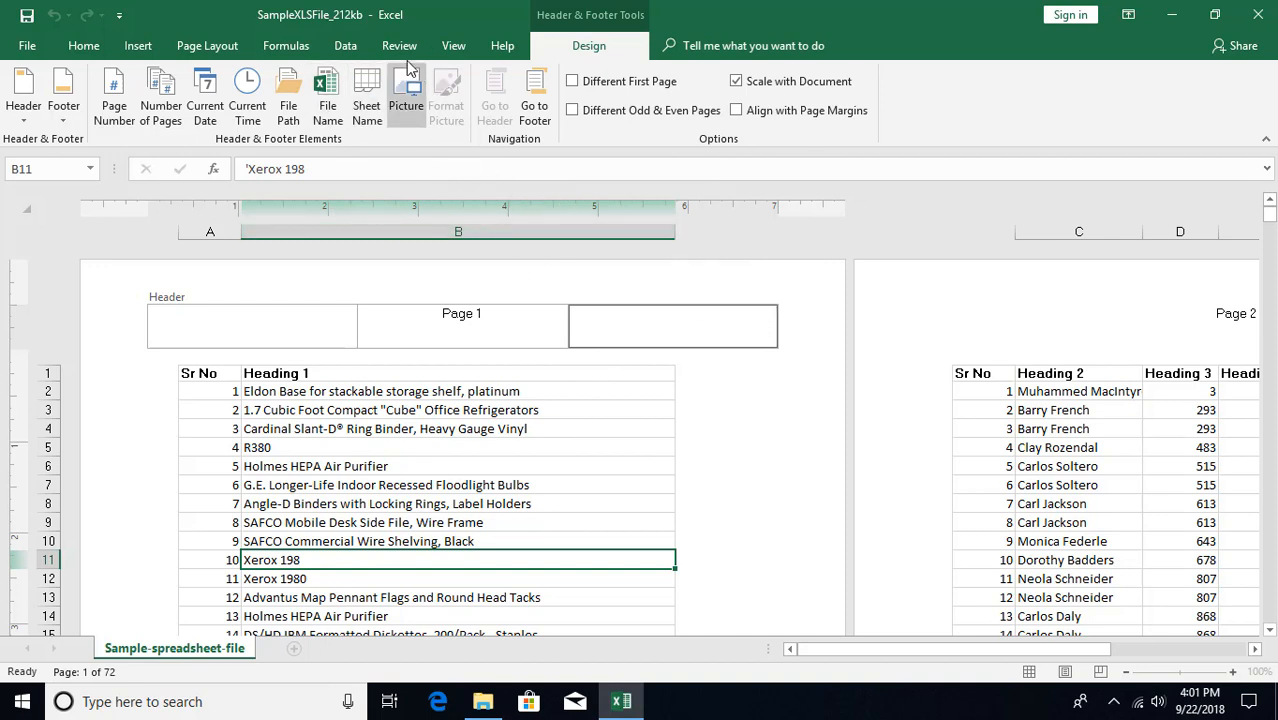
- Leave header editing by selecting cell B4 and open the Header/Footer settings of Page Setup
{"action": "left_click", "coordinate": [190, 47]}
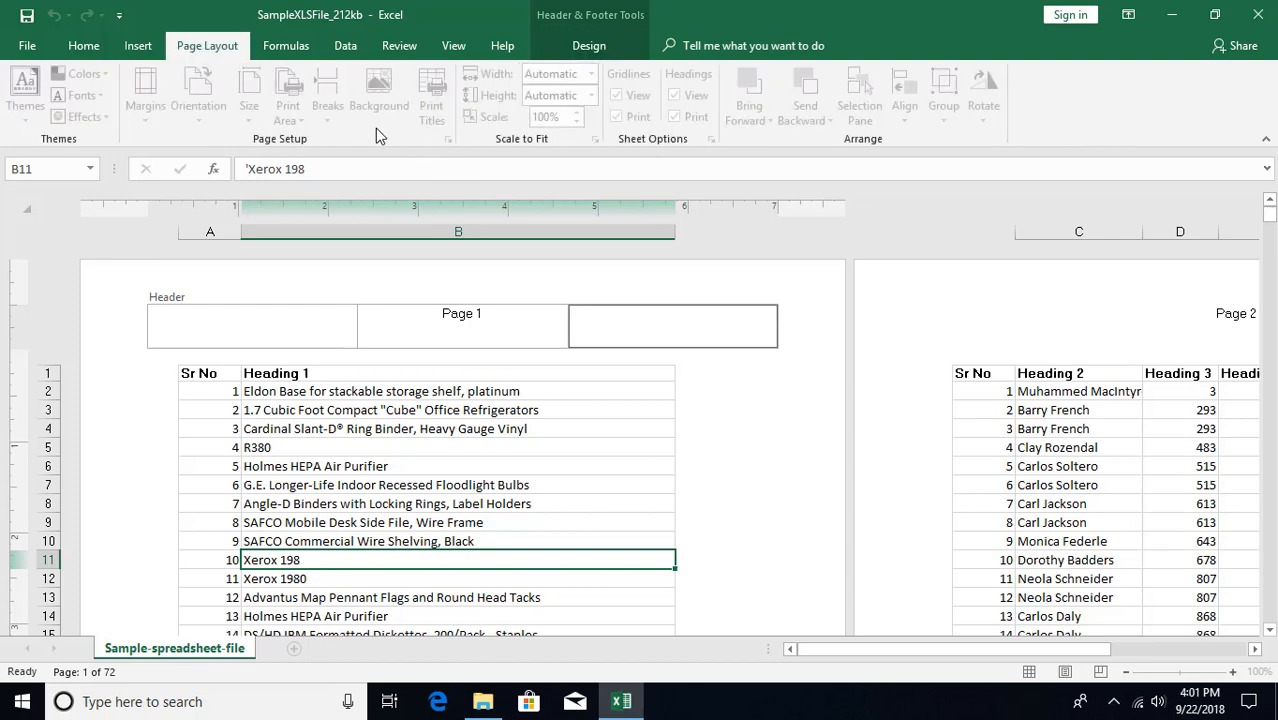
{"action": "double_click", "coordinate": [374, 429]}
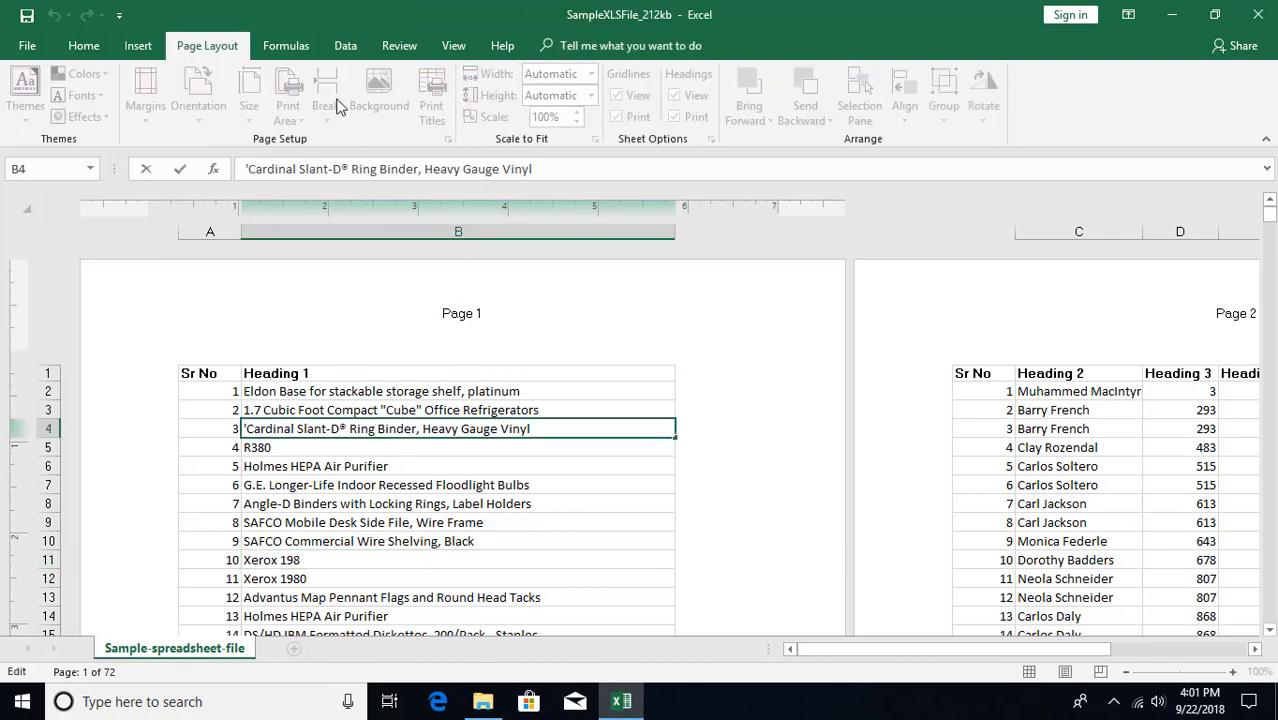
{"action": "key", "text": "Escape"}
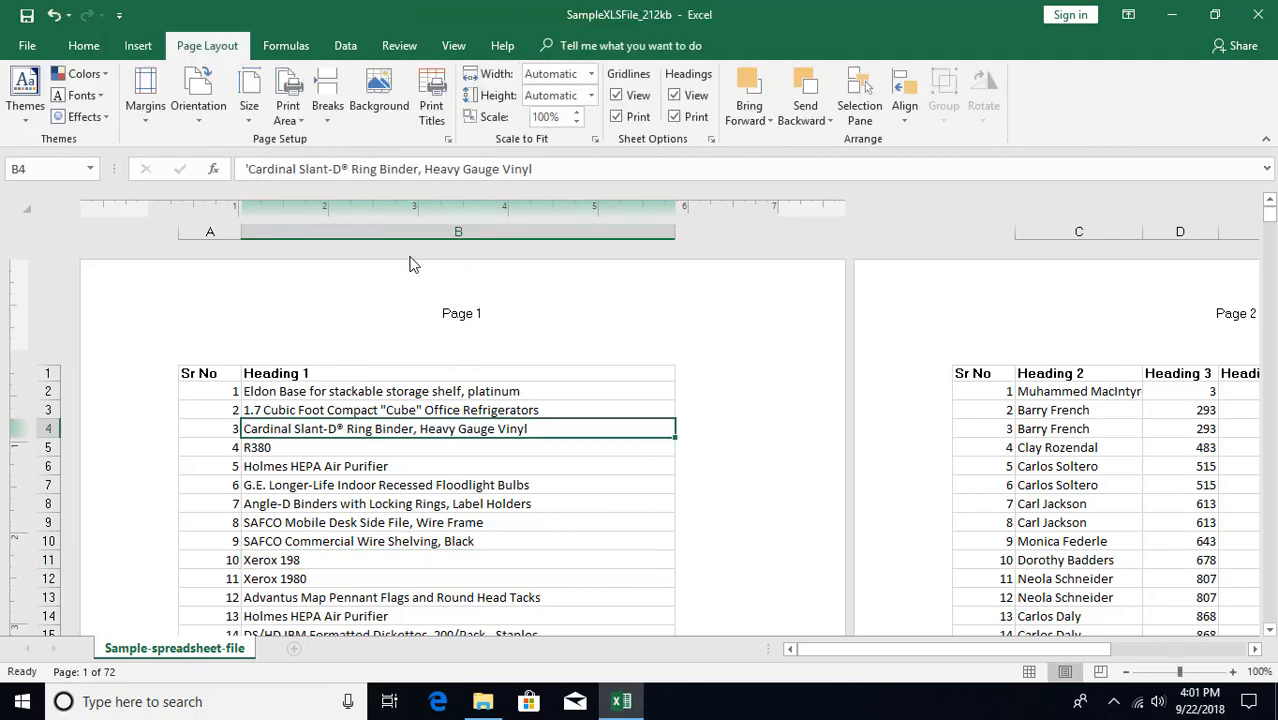
{"action": "left_click", "coordinate": [448, 140]}
{"action": "left_click_drag", "start_coordinate": [830, 160], "coordinate": [726, 138]}
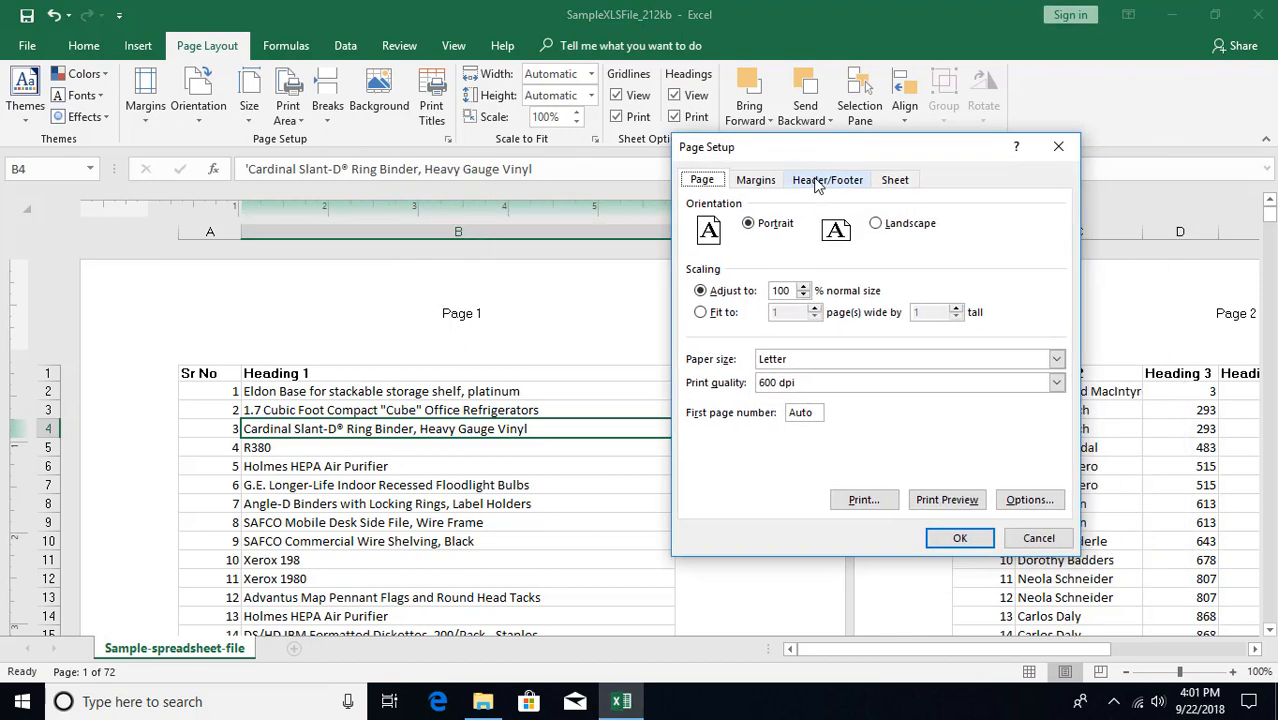
{"action": "left_click", "coordinate": [824, 174]}
{"action": "left_click_drag", "start_coordinate": [850, 145], "coordinate": [739, 122]}
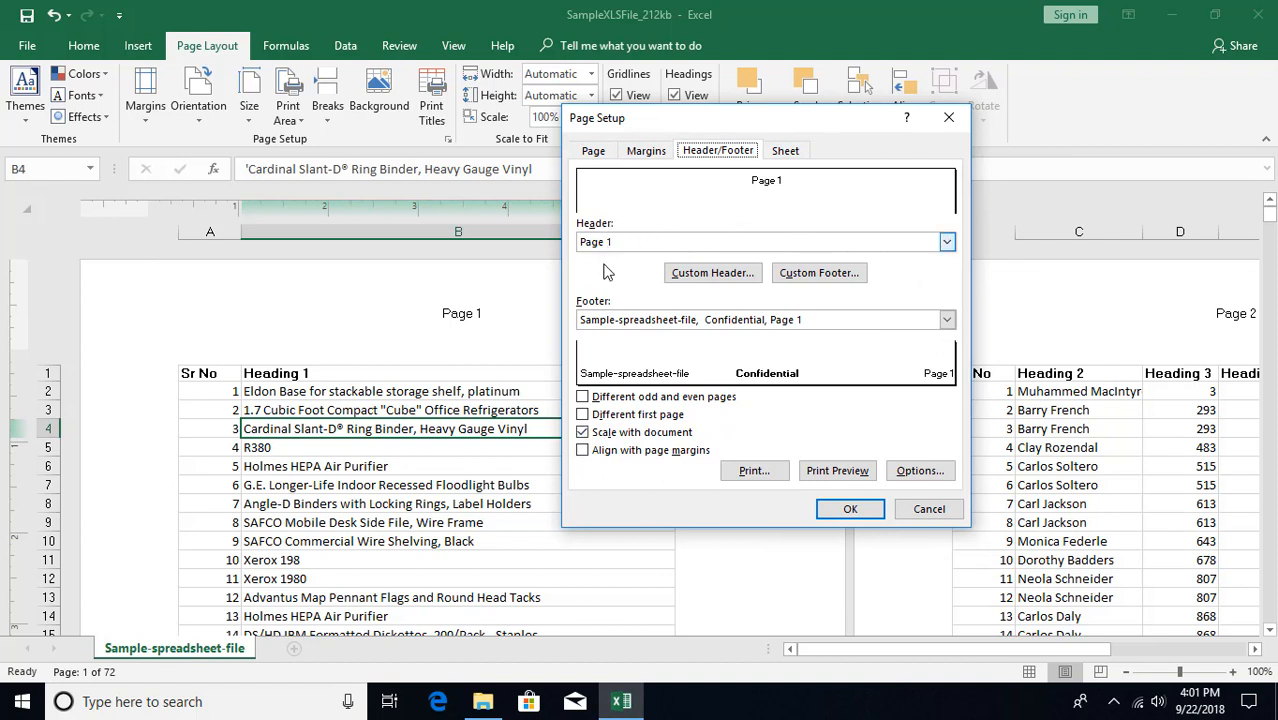
- Look at the header and footer preset choices and the custom header's sections and insert options in Page Setup
{"action": "left_click", "coordinate": [640, 246]}
{"action": "left_click", "coordinate": [643, 248]}
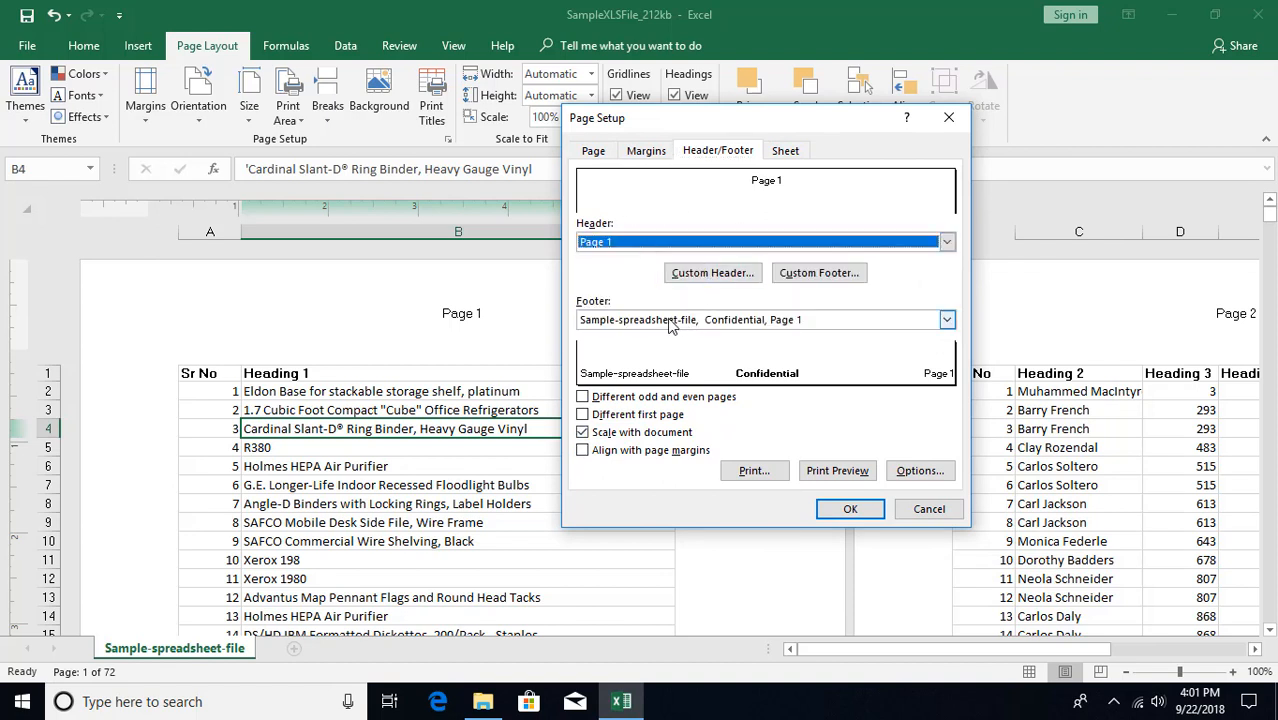
{"action": "left_click", "coordinate": [719, 322]}
{"action": "left_click", "coordinate": [709, 328]}
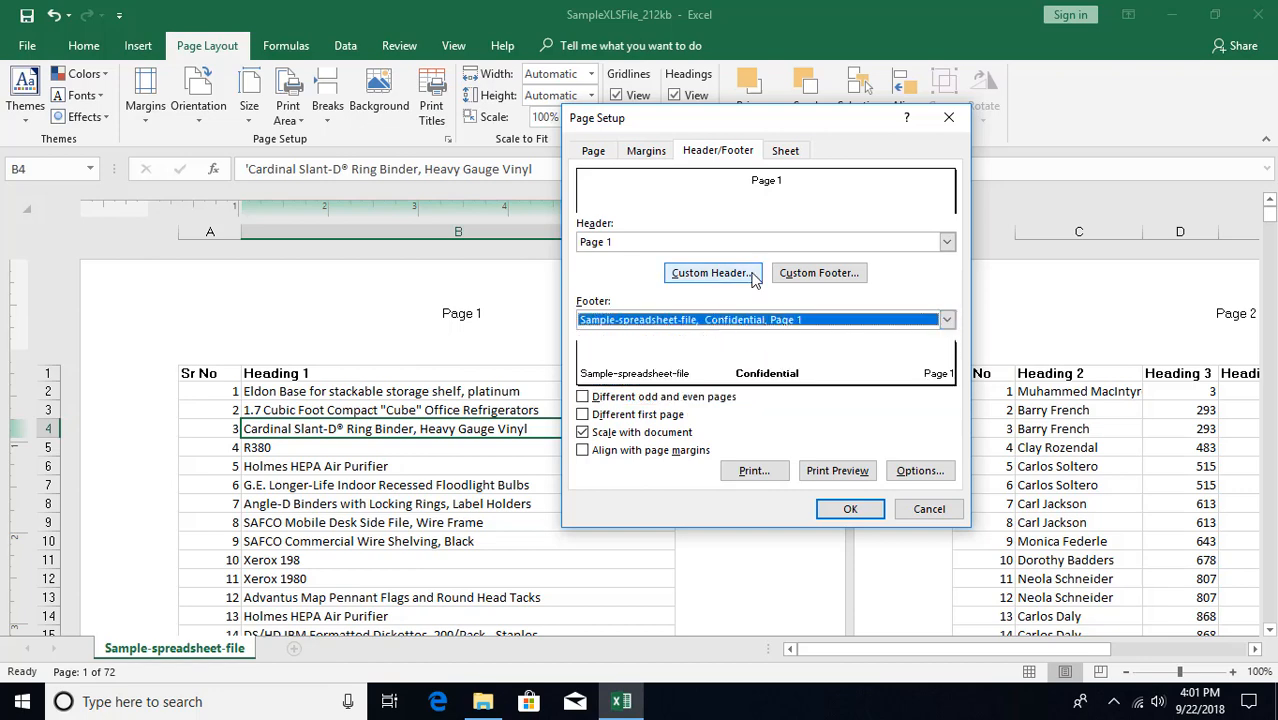
{"action": "left_click", "coordinate": [719, 280]}
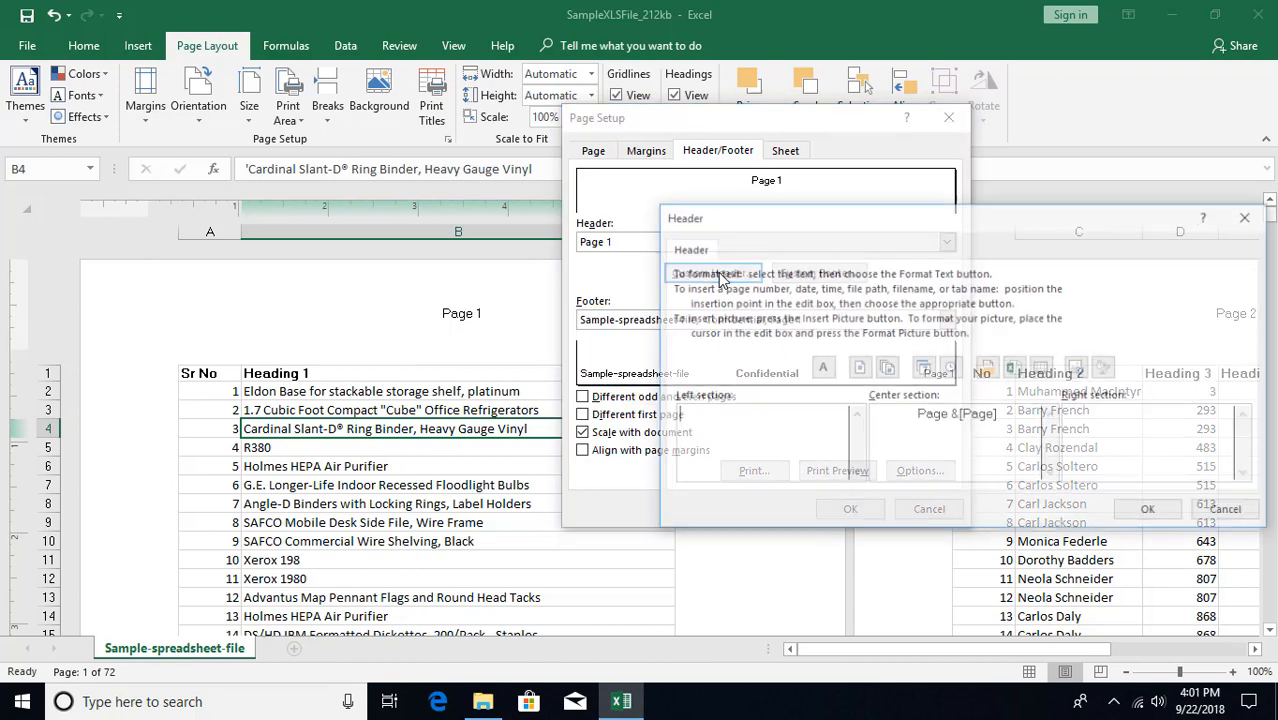
{"action": "left_click_drag", "start_coordinate": [733, 200], "coordinate": [687, 186]}
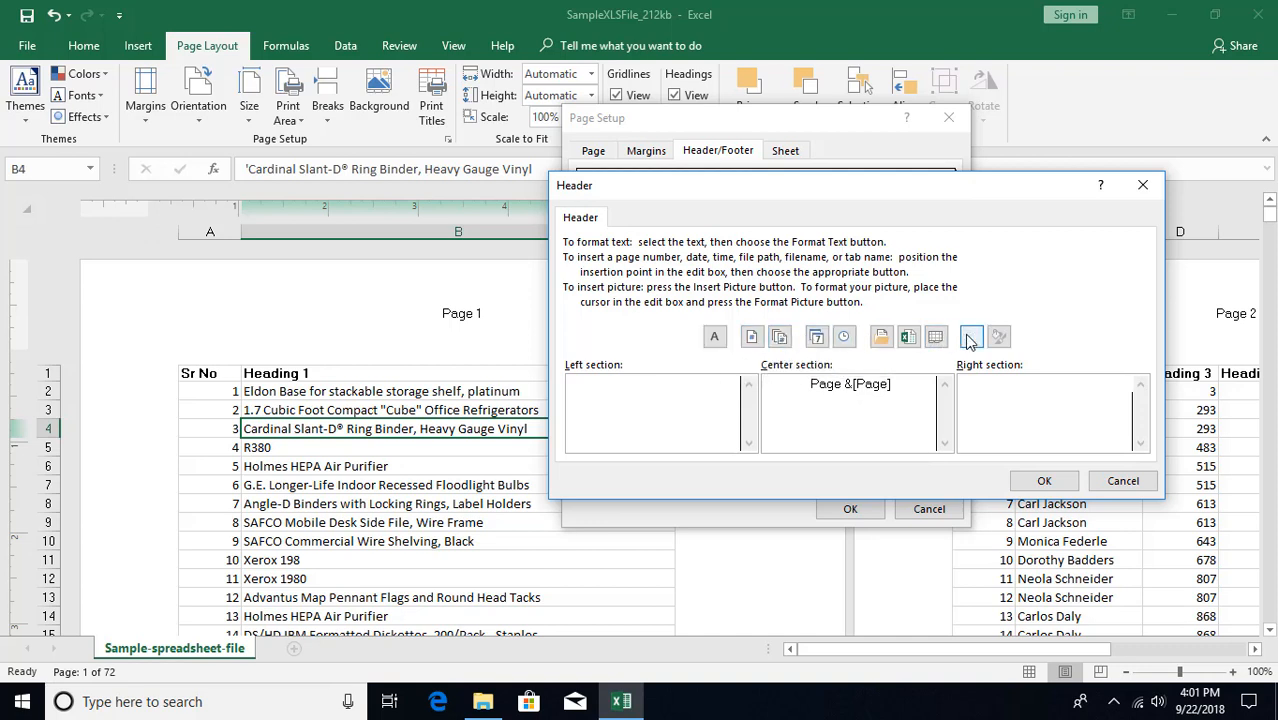
{"action": "left_click", "coordinate": [1123, 481]}
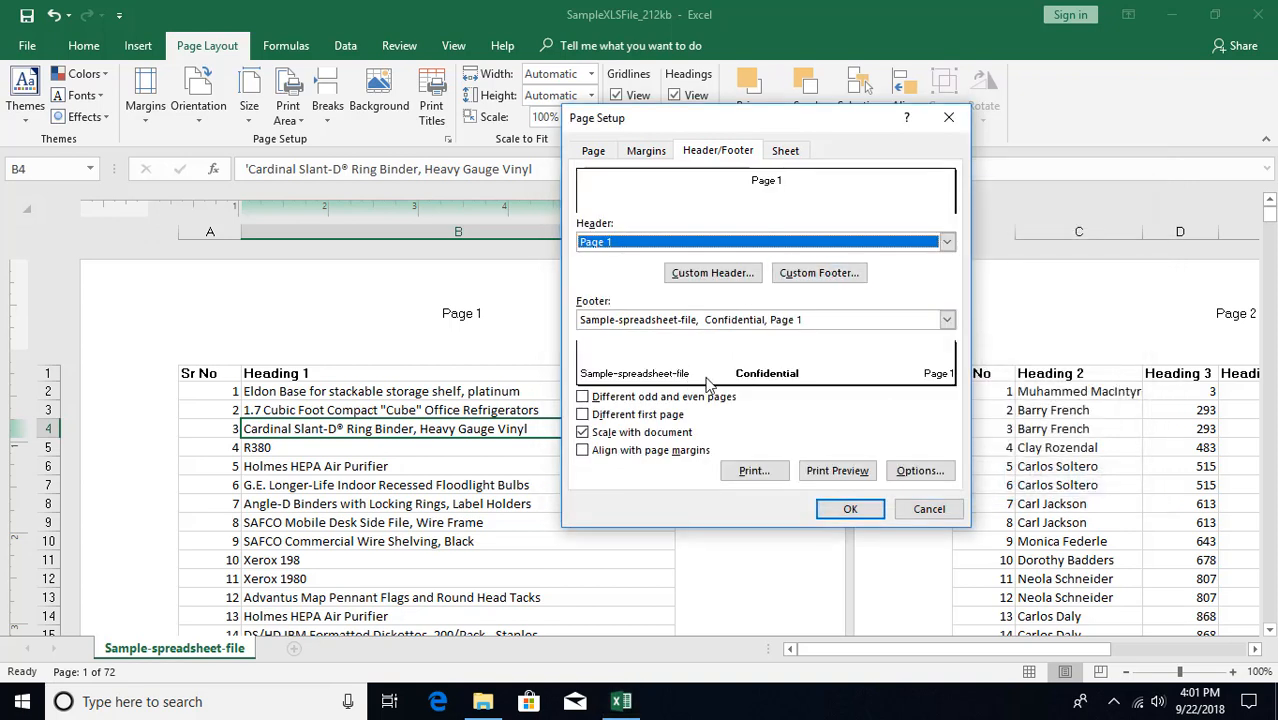
- Try the Different first page option and compare the custom header's First Page Header with the regular header
{"action": "left_click", "coordinate": [584, 416]}
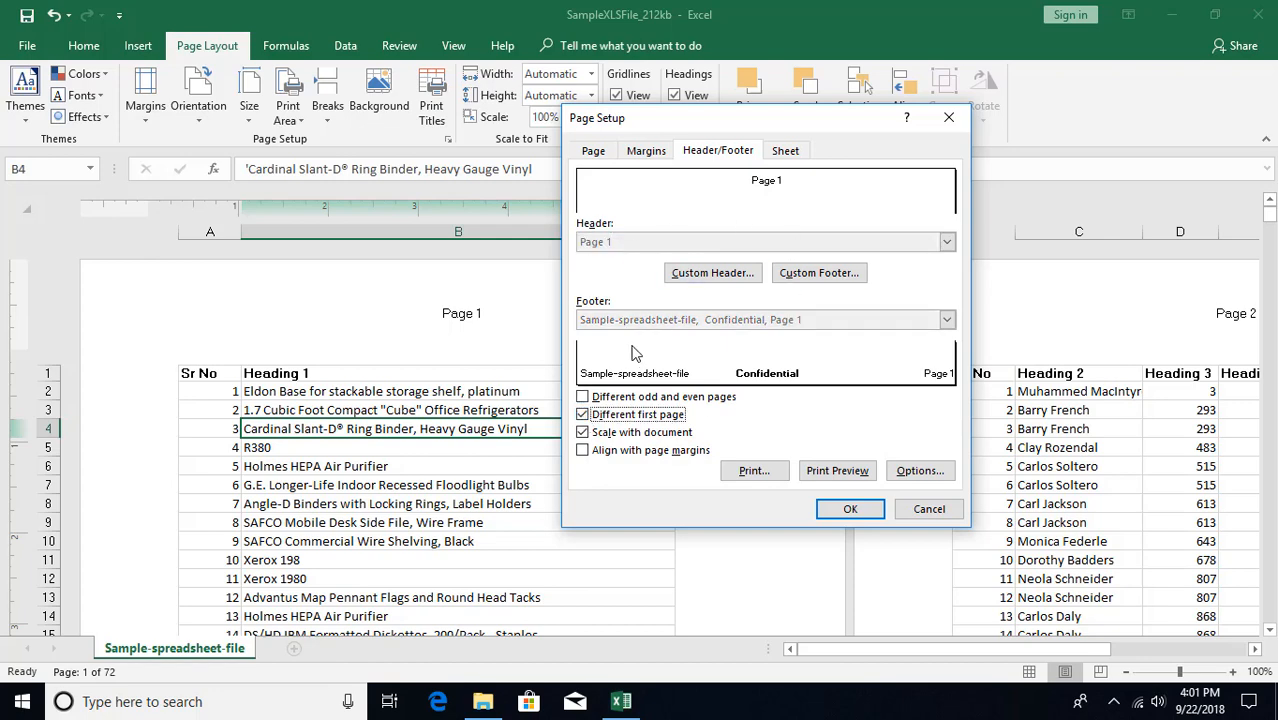
{"action": "left_click", "coordinate": [708, 274]}
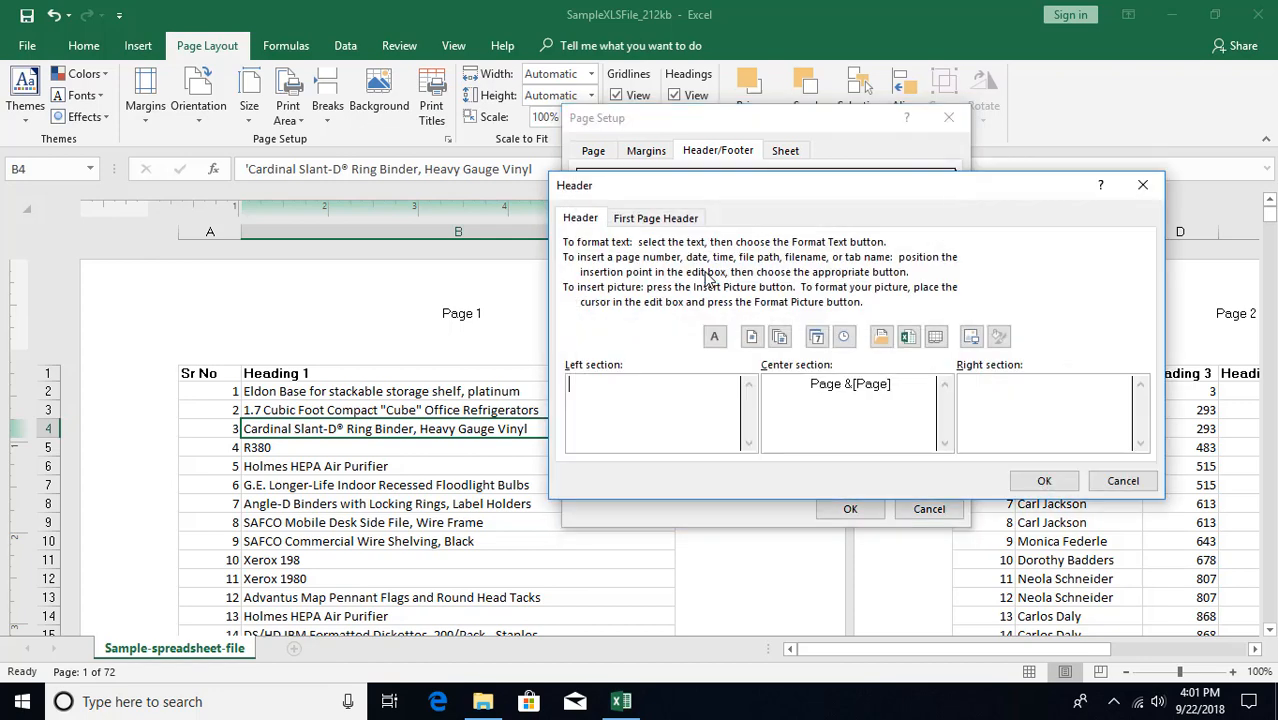
{"action": "left_click", "coordinate": [660, 219]}
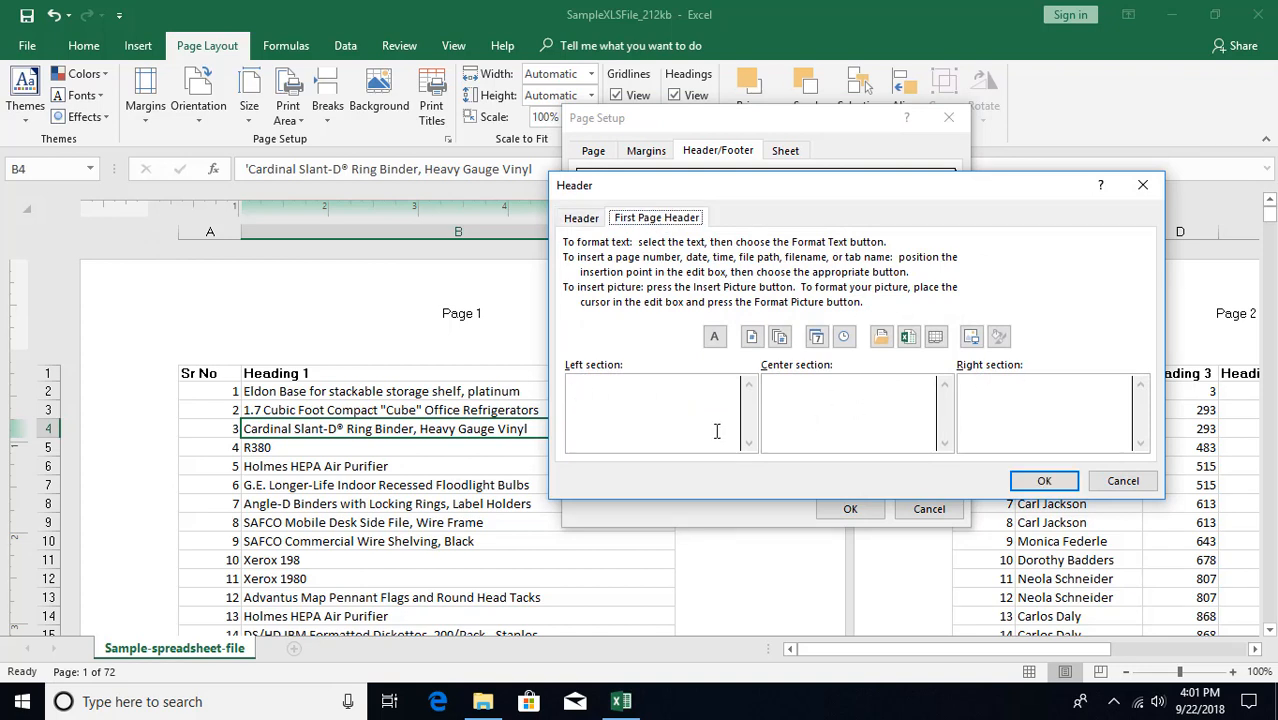
{"action": "left_click", "coordinate": [582, 218]}
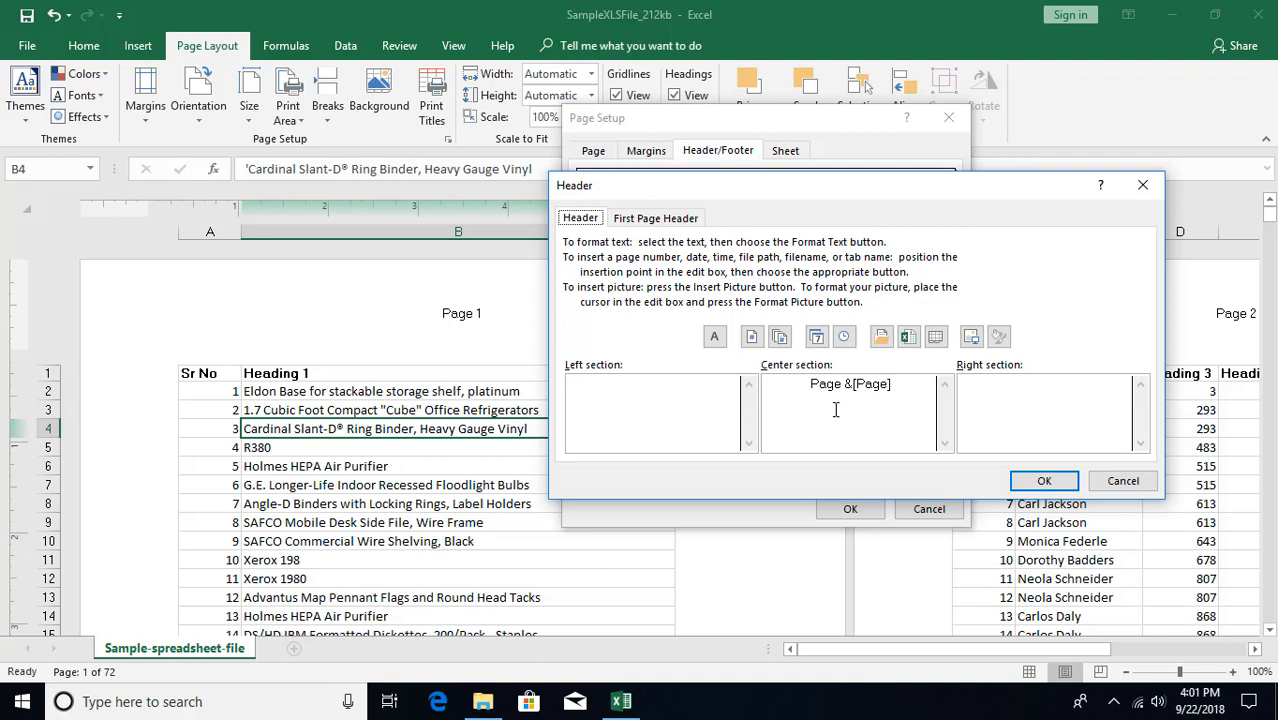
{"action": "left_click", "coordinate": [1140, 482]}
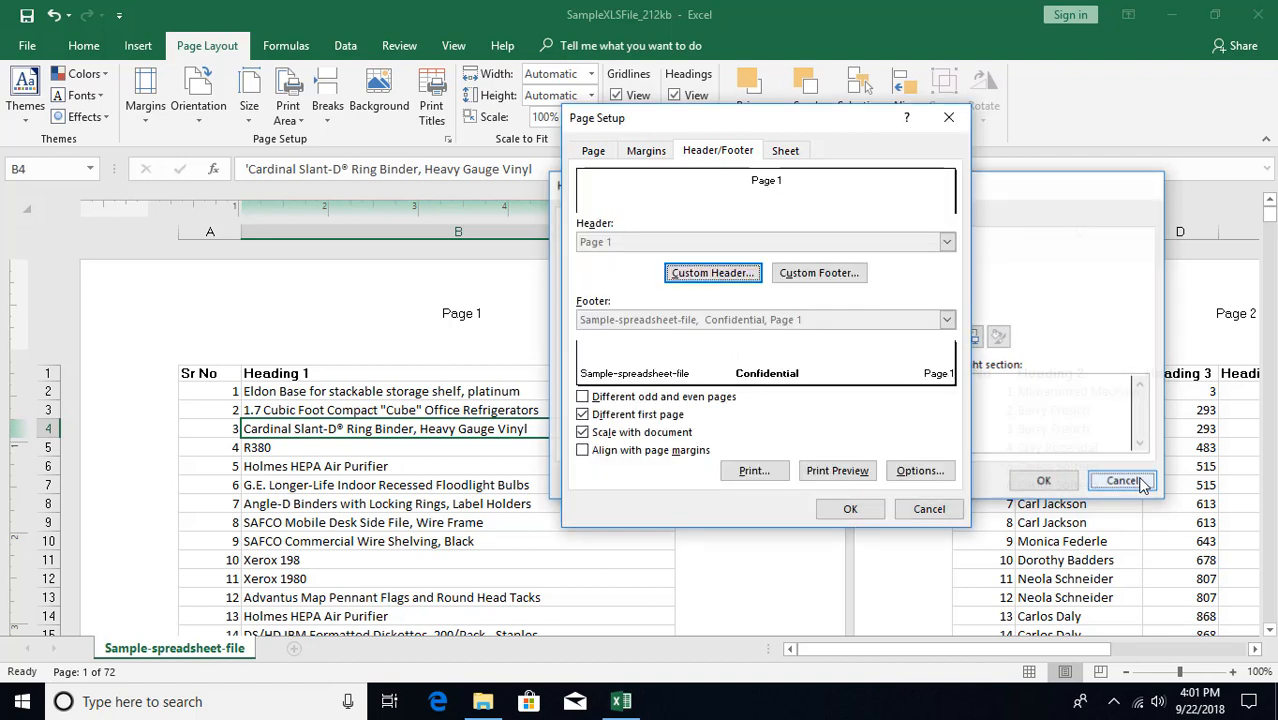
{"action": "left_click", "coordinate": [596, 413]}
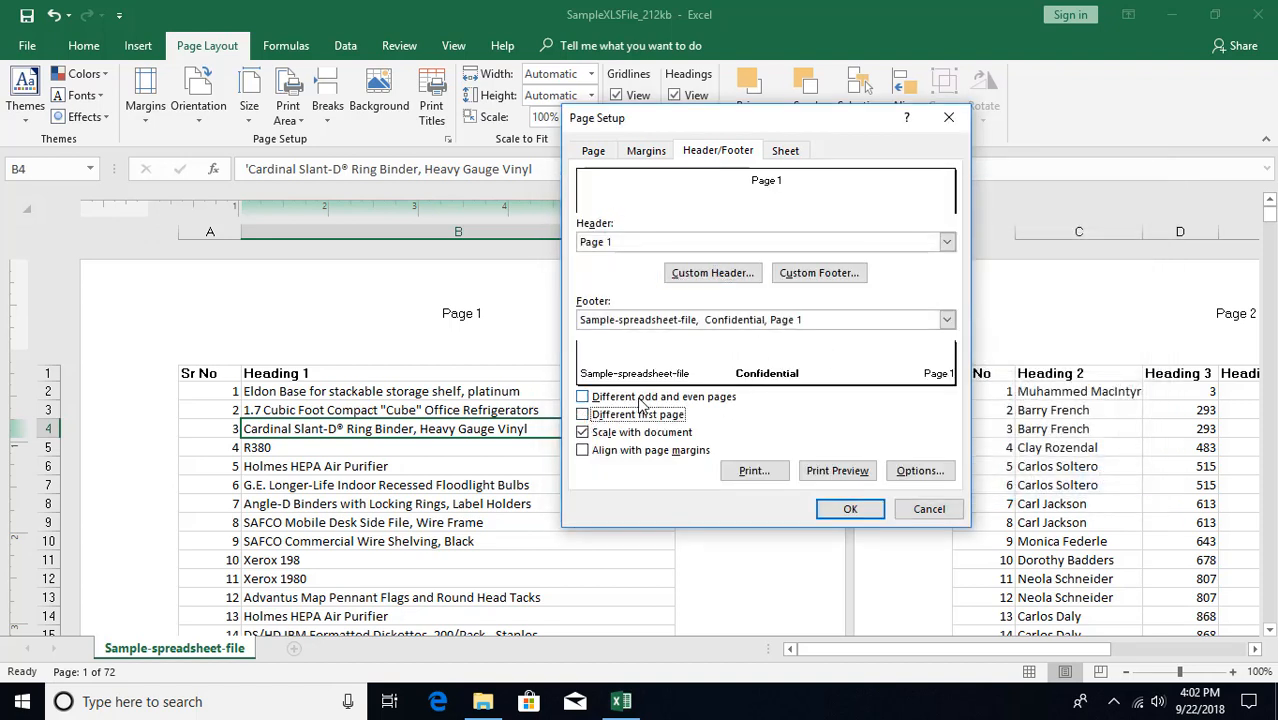
- Enable Different odd and even pages and compare the custom header's Odd Page Header with its Even Page Header, leaving both as they are
{"action": "left_click", "coordinate": [643, 398]}
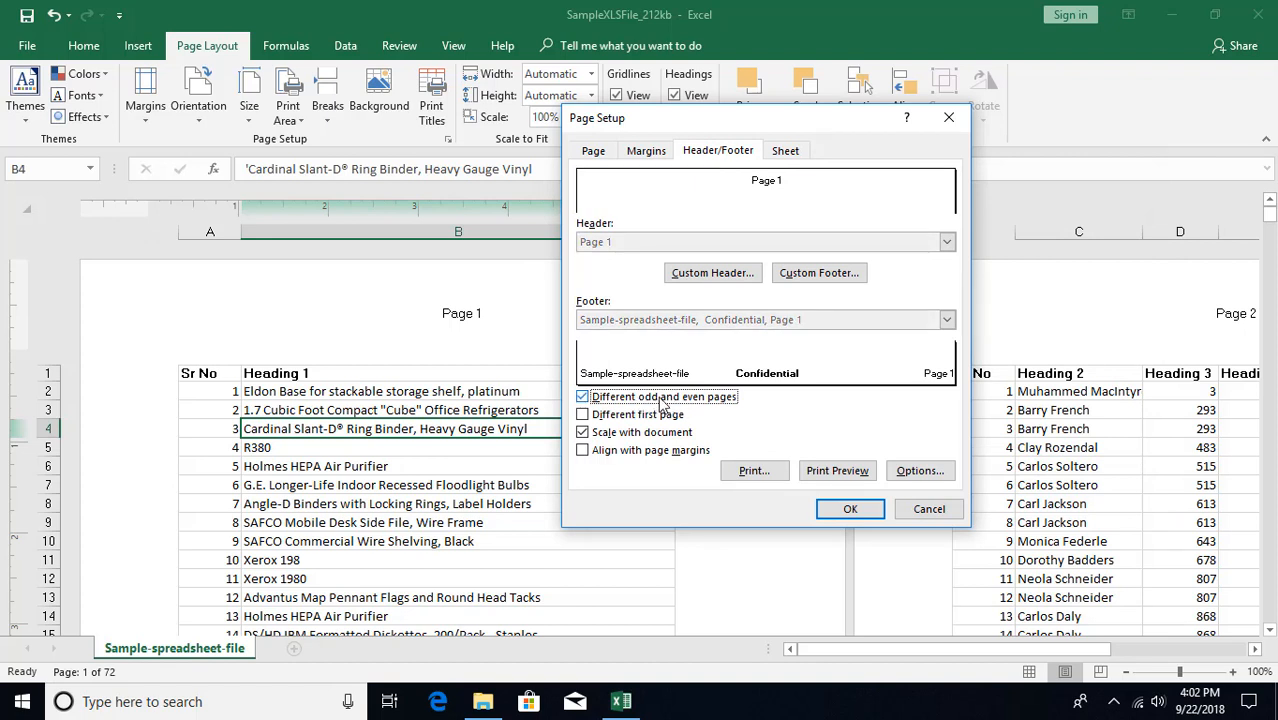
{"action": "left_click", "coordinate": [700, 276]}
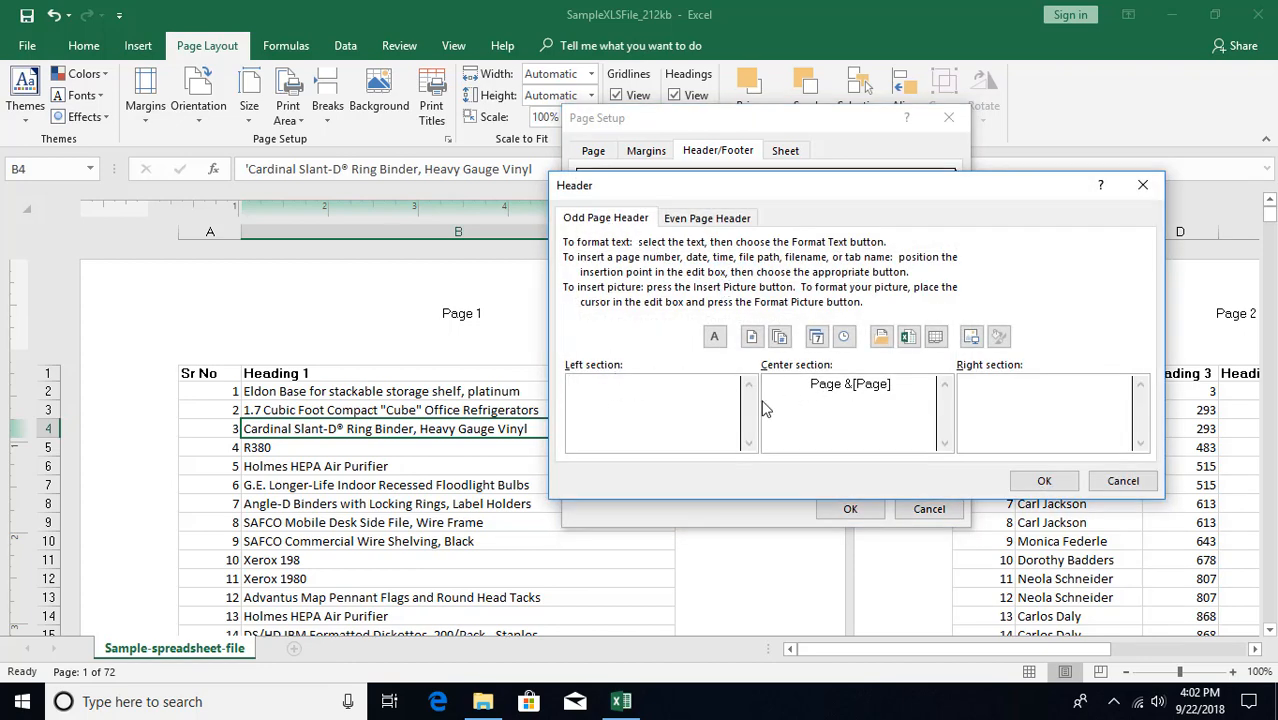
{"action": "left_click", "coordinate": [716, 224]}
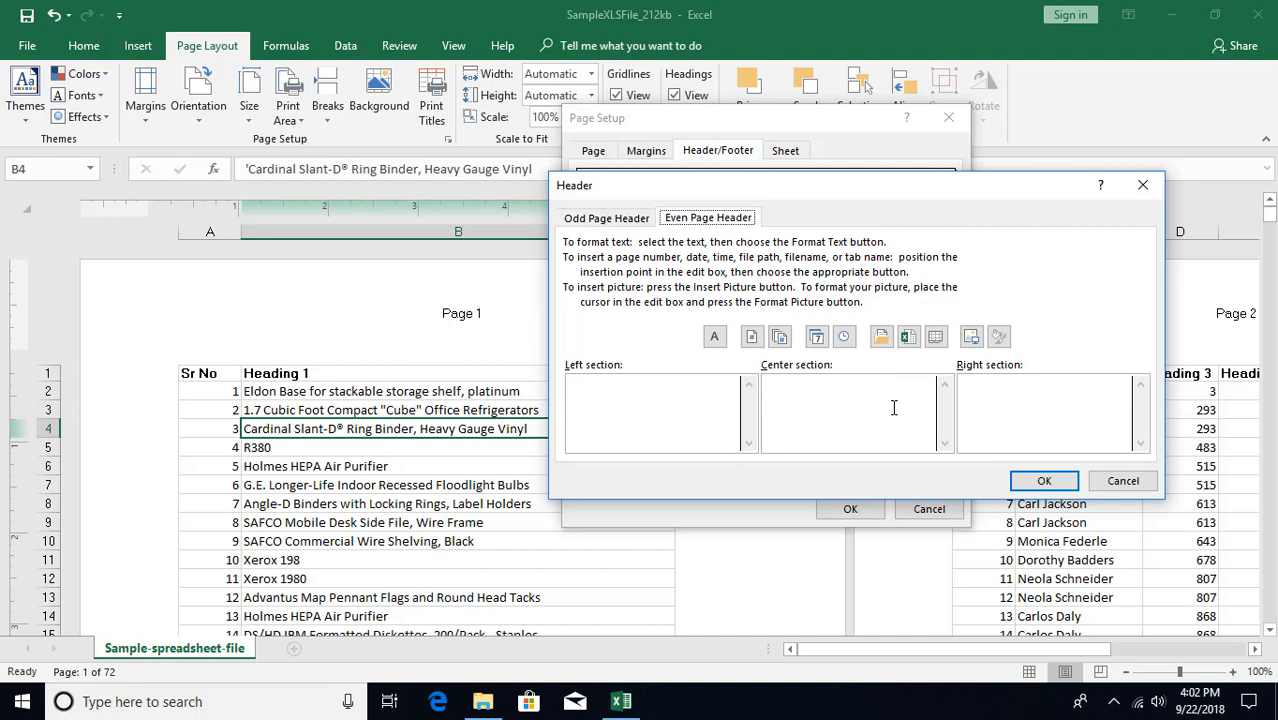
{"action": "left_click", "coordinate": [1125, 481]}
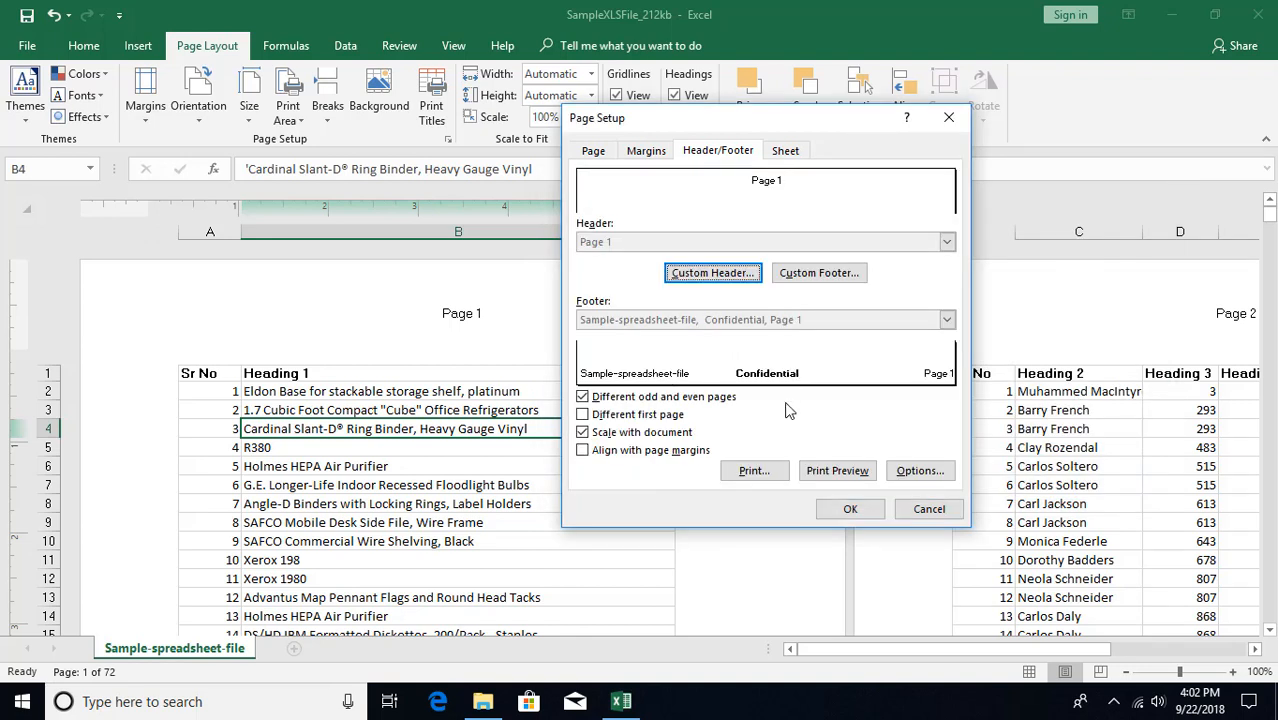
- Open the print preview from Page Setup and check the header and footer on the first page
{"action": "left_click", "coordinate": [930, 510]}
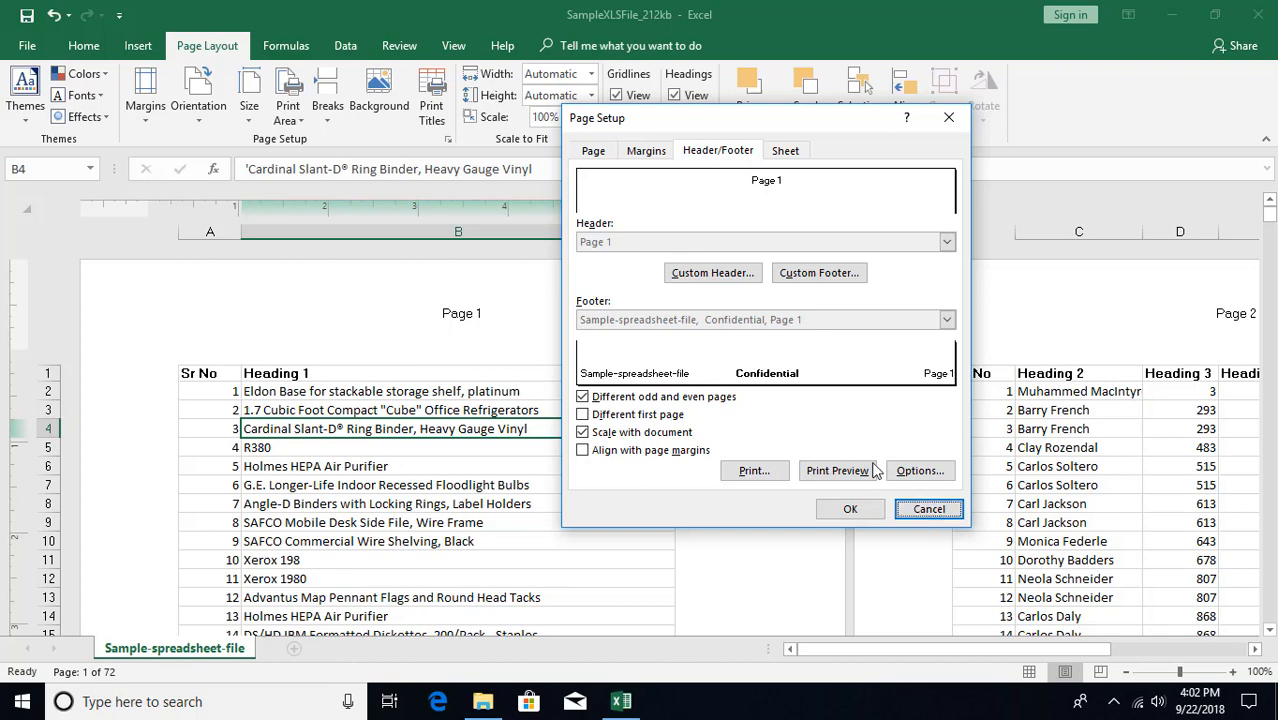
{"action": "left_click", "coordinate": [851, 510]}
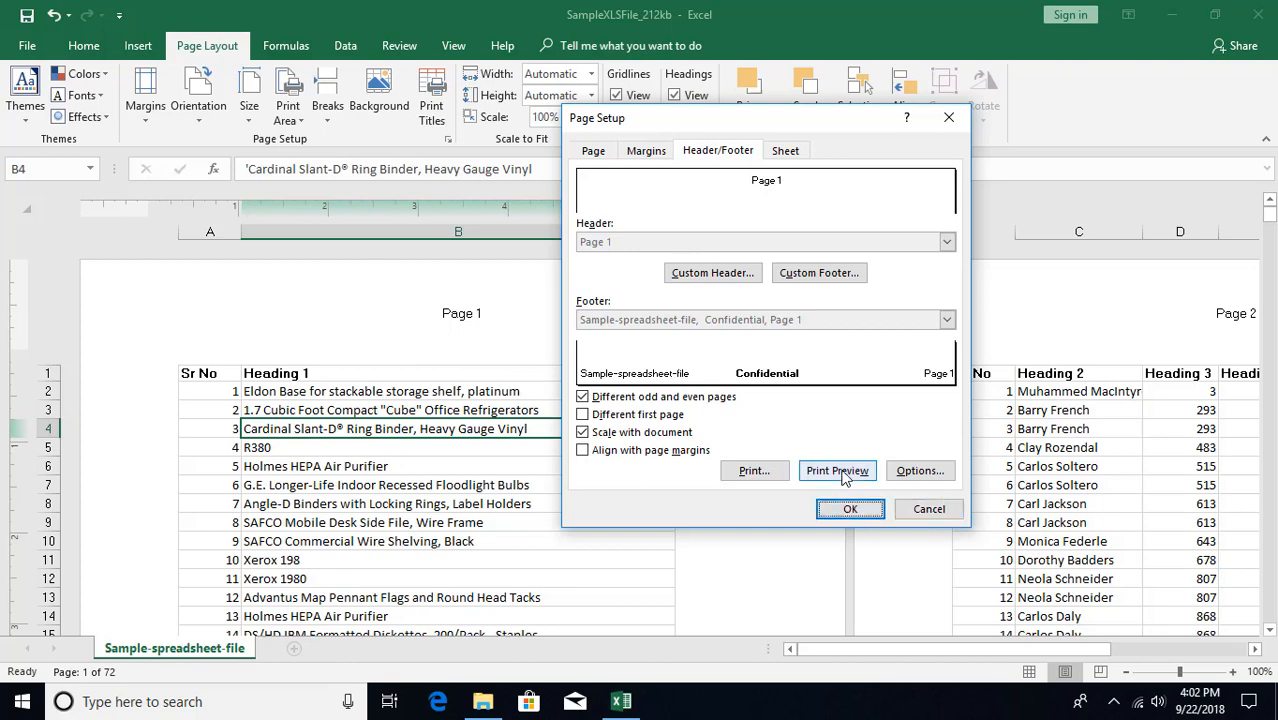
{"action": "left_click", "coordinate": [838, 471]}
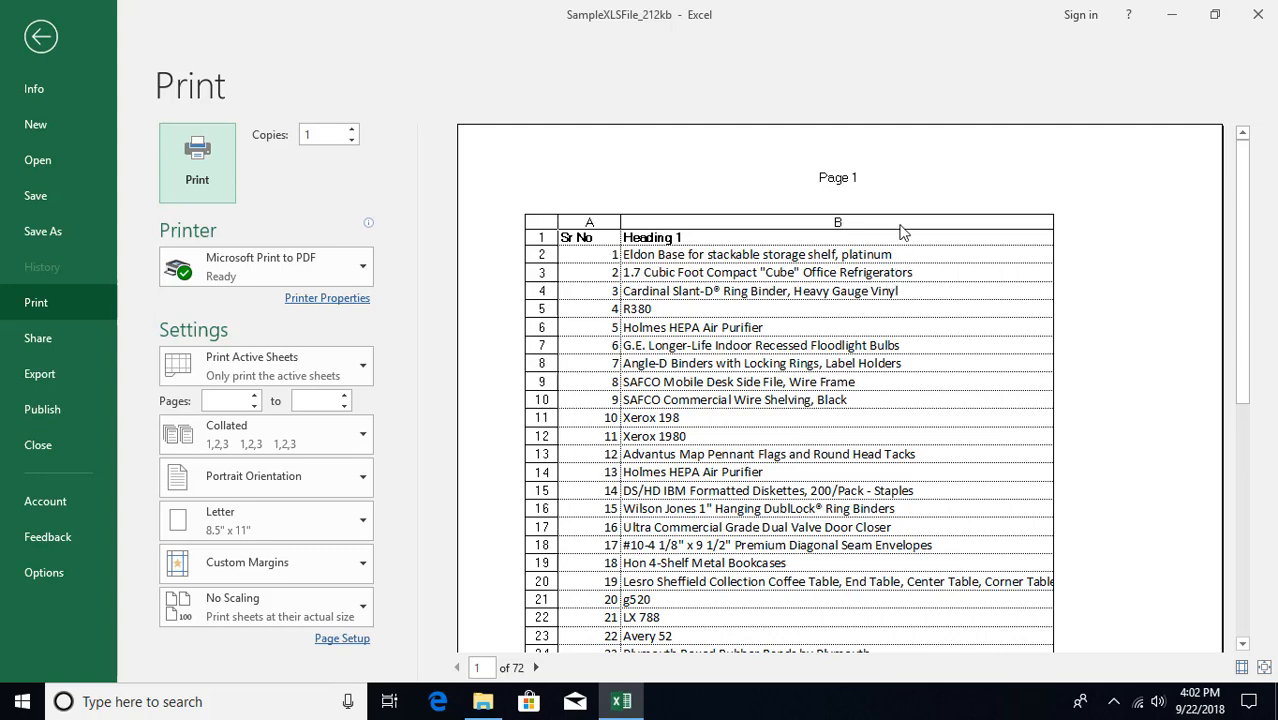
{"action": "scroll", "coordinate": [1044, 354], "scroll_direction": "down", "scroll_amount": 3}
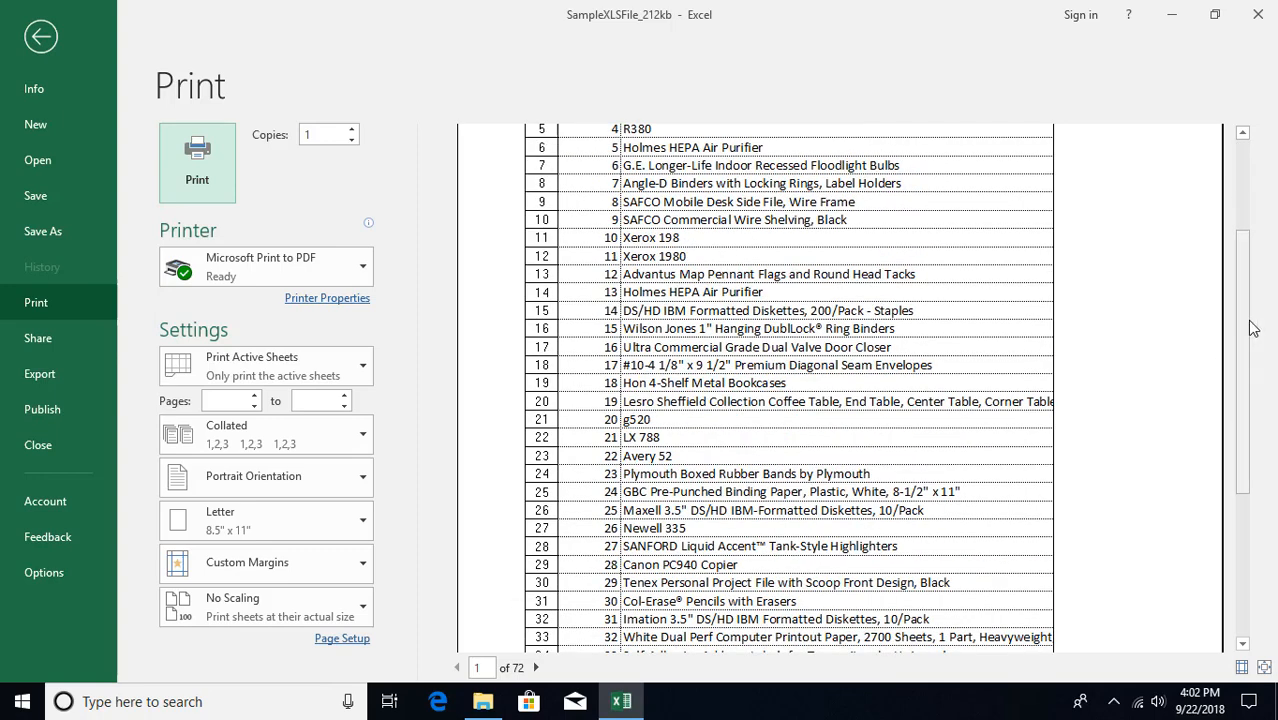
{"action": "left_click_drag", "start_coordinate": [1248, 323], "coordinate": [907, 589]}
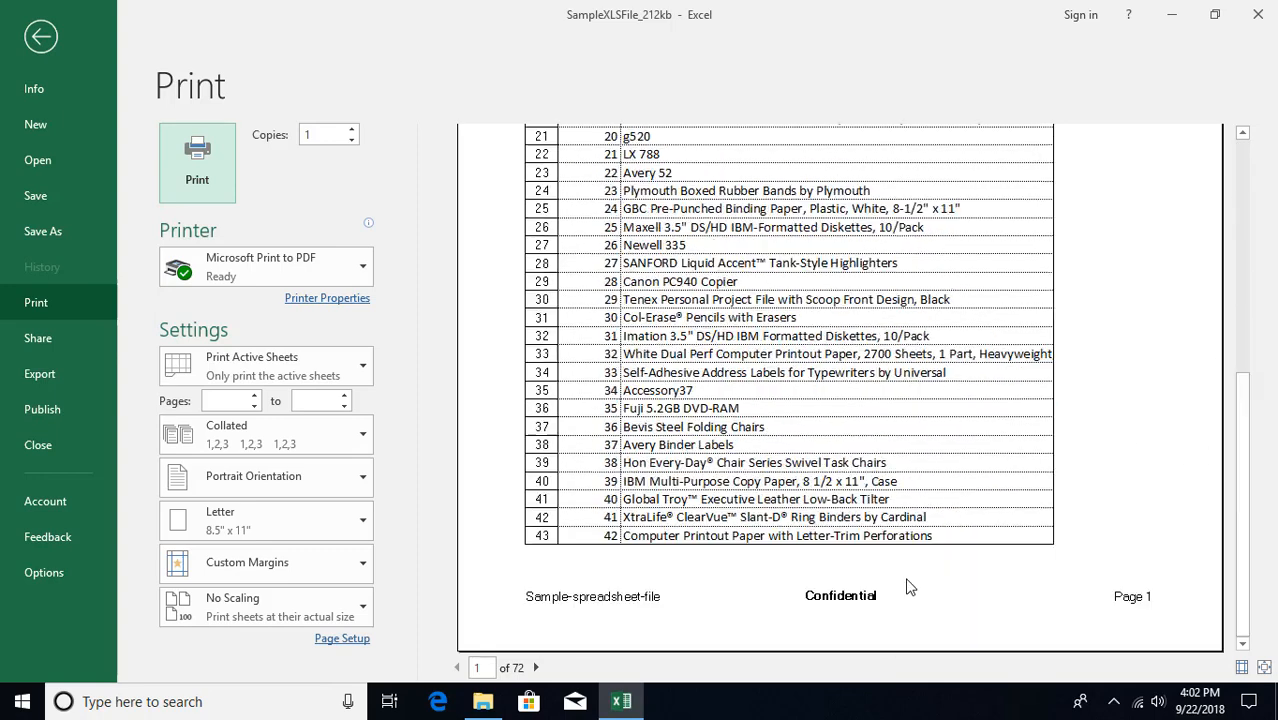